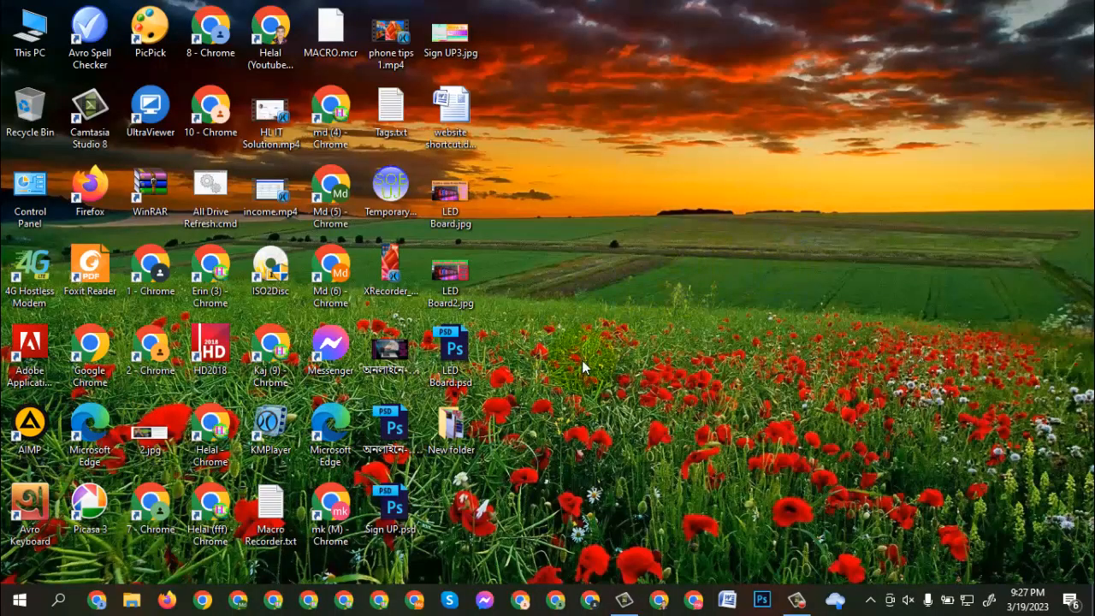
# - Launch HD2018 from the desktop and select the Text1 item inside Program1
pyautogui.click(209, 358)
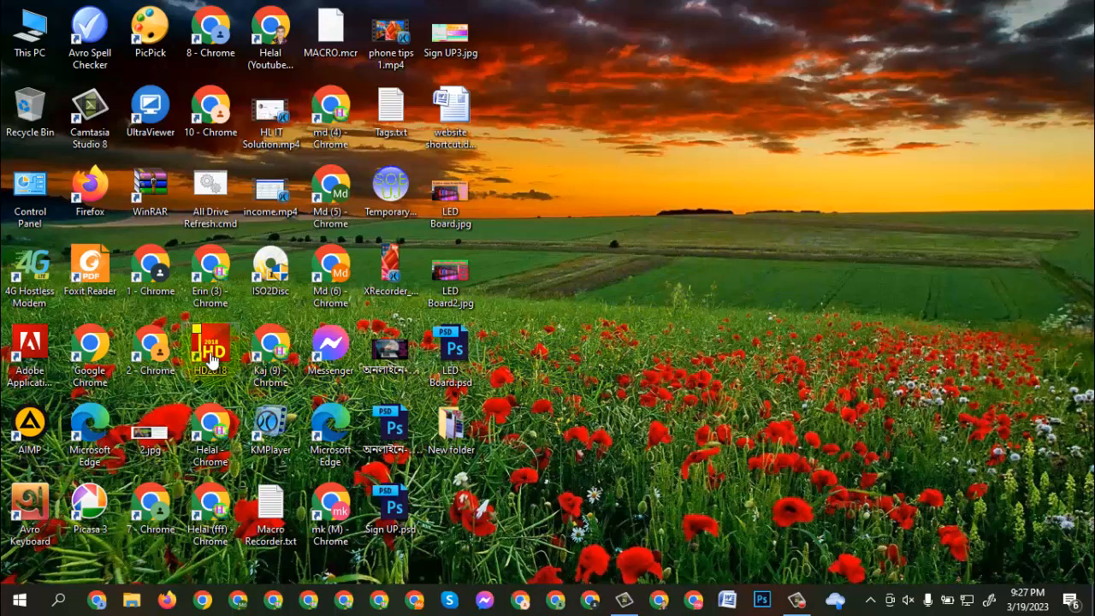
pyautogui.doubleClick(209, 358)
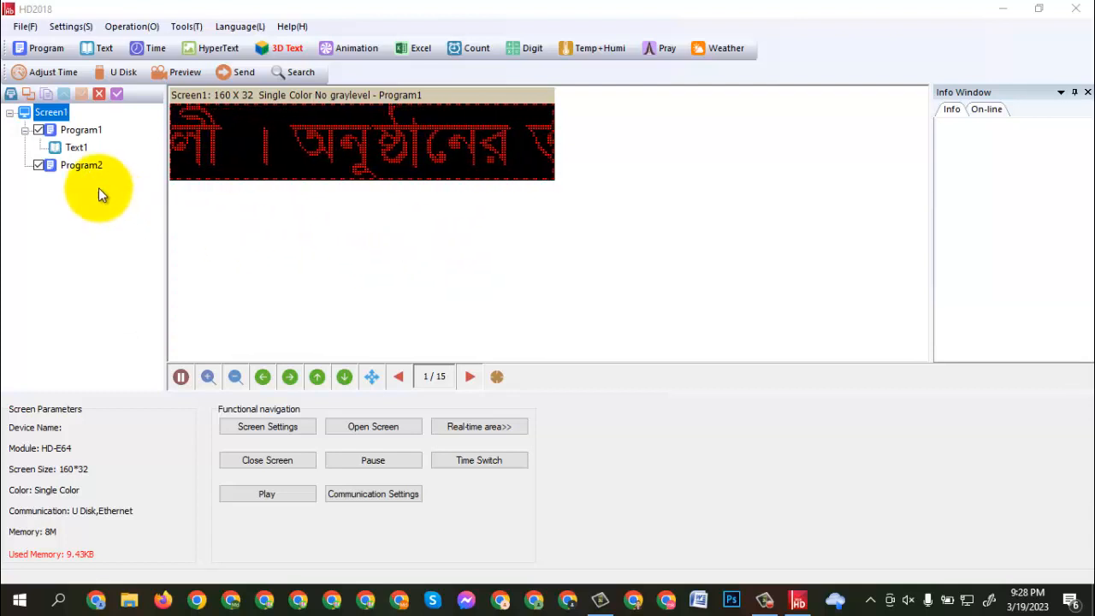
pyautogui.click(67, 151)
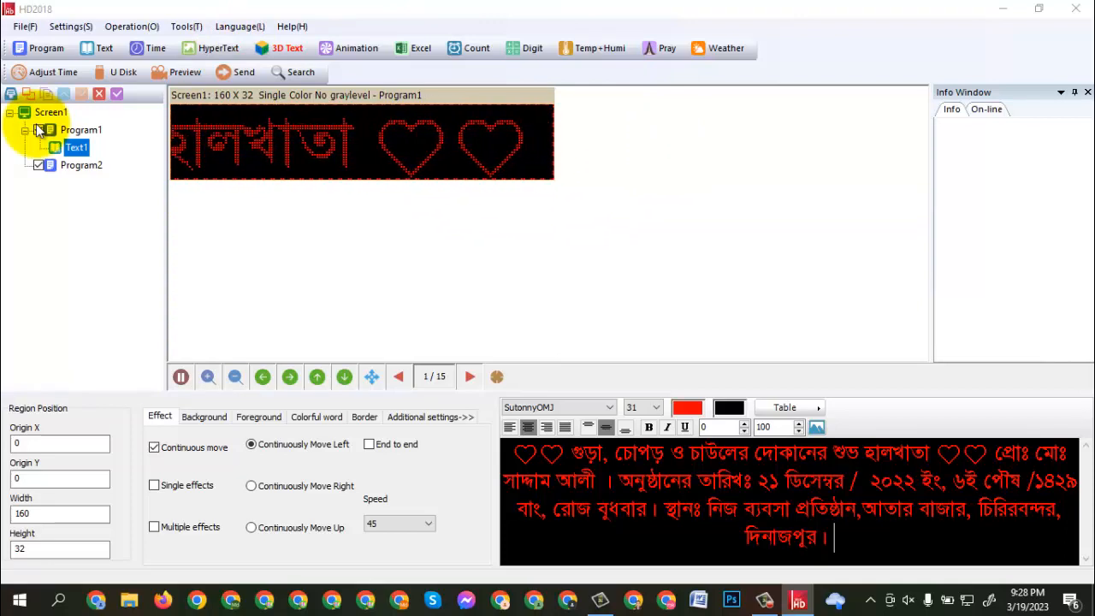
# - Open the Screen Settings for the current screen, entering the settings password for authentication
pyautogui.click(77, 36)
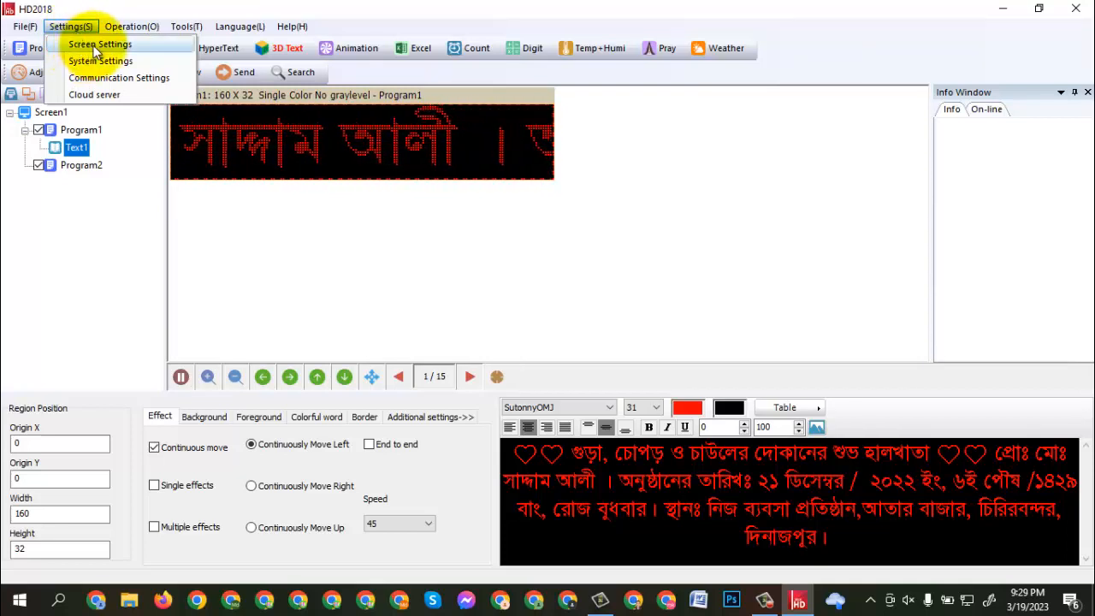
pyautogui.click(95, 47)
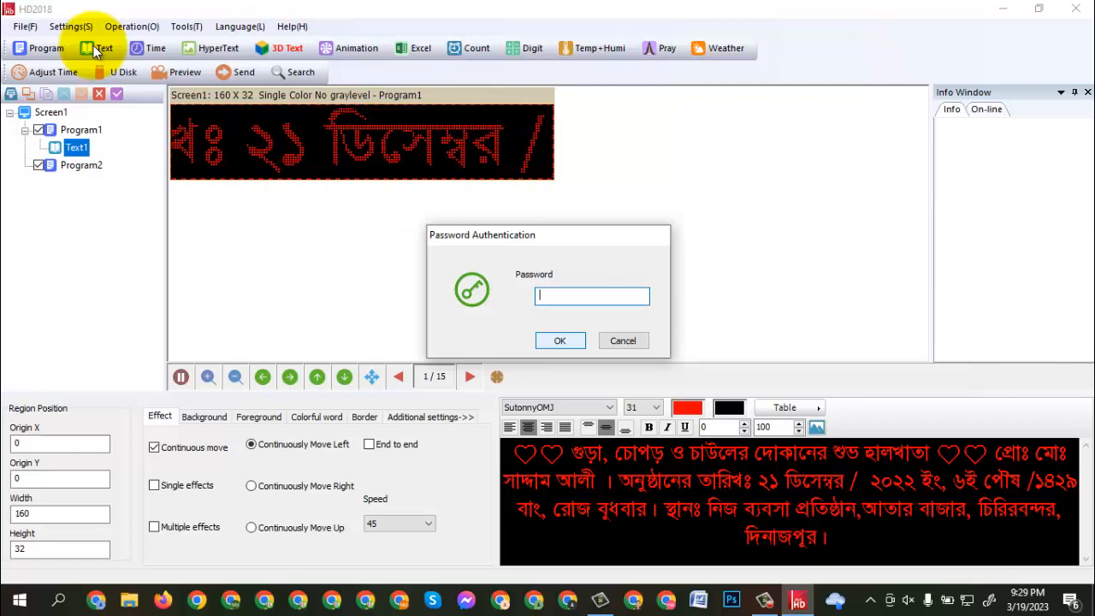
pyautogui.write('88')
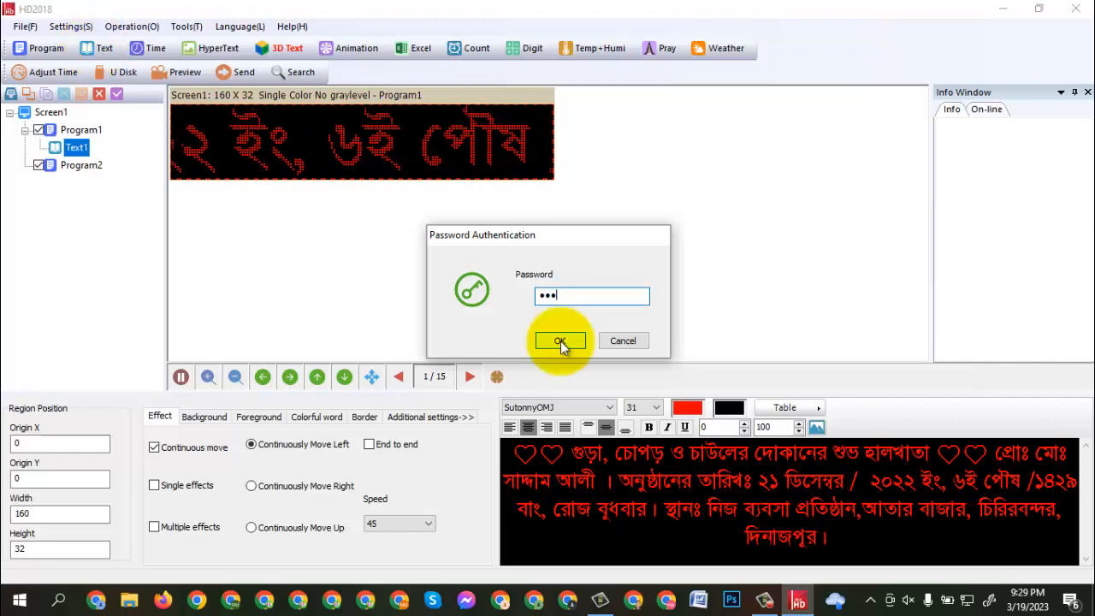
pyautogui.write('16')
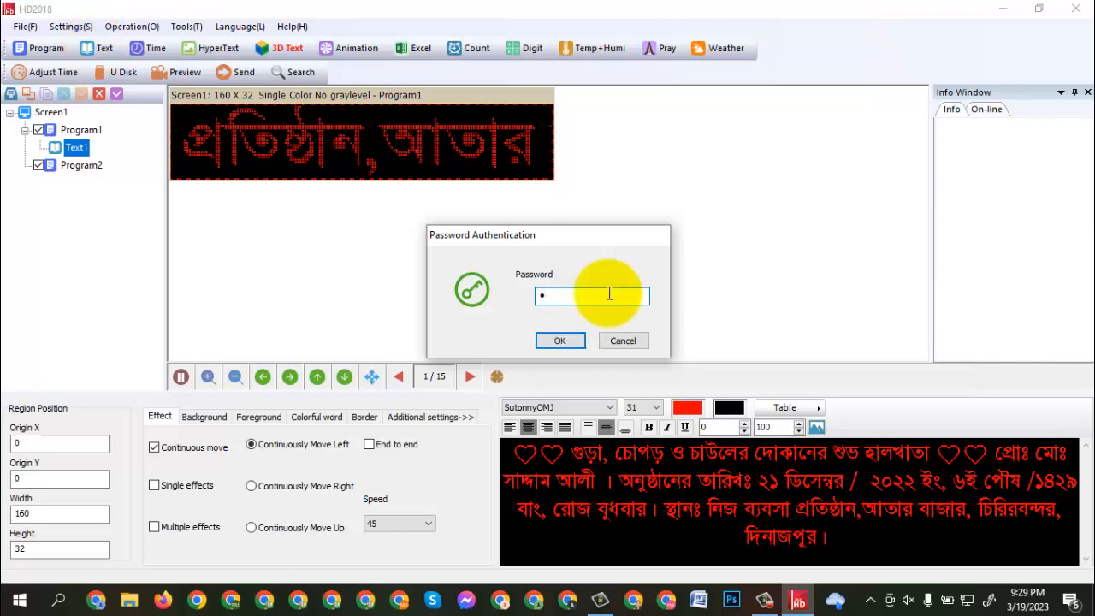
pyautogui.write('8')
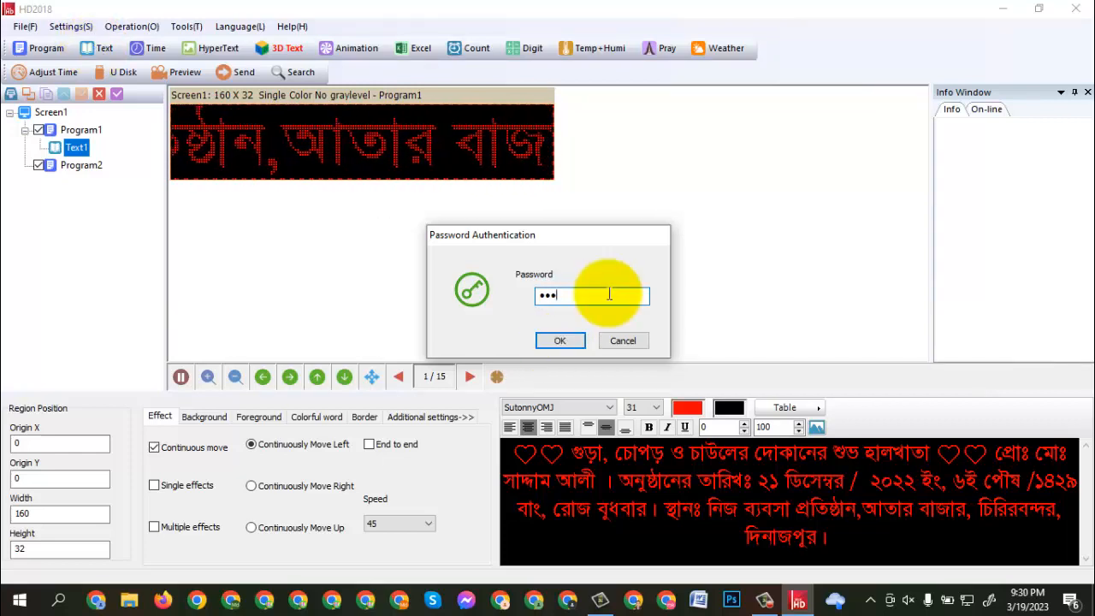
pyautogui.click(554, 340)
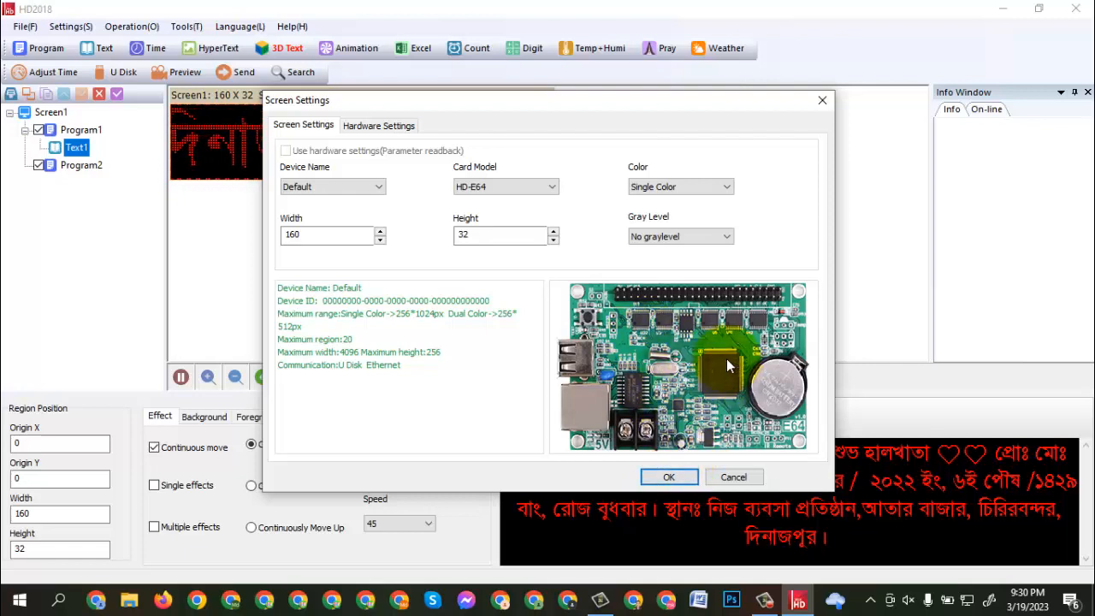
# - Examine the available card models and the screen's width and height, then accept the Screen Settings with card HD-E64
pyautogui.click(555, 187)
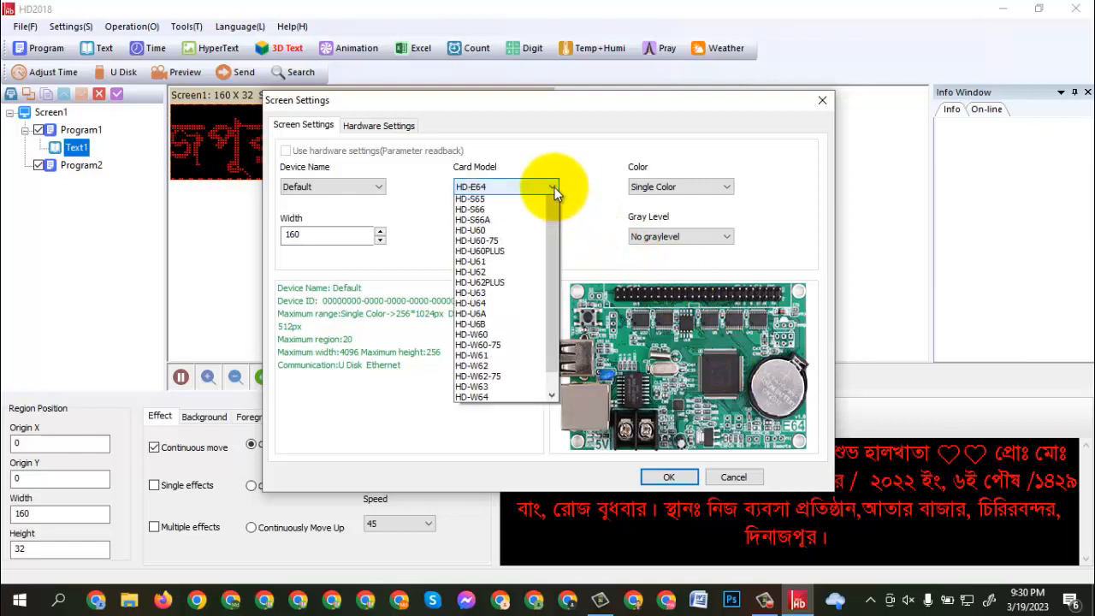
pyautogui.moveTo(553, 286); pyautogui.dragTo(563, 342)
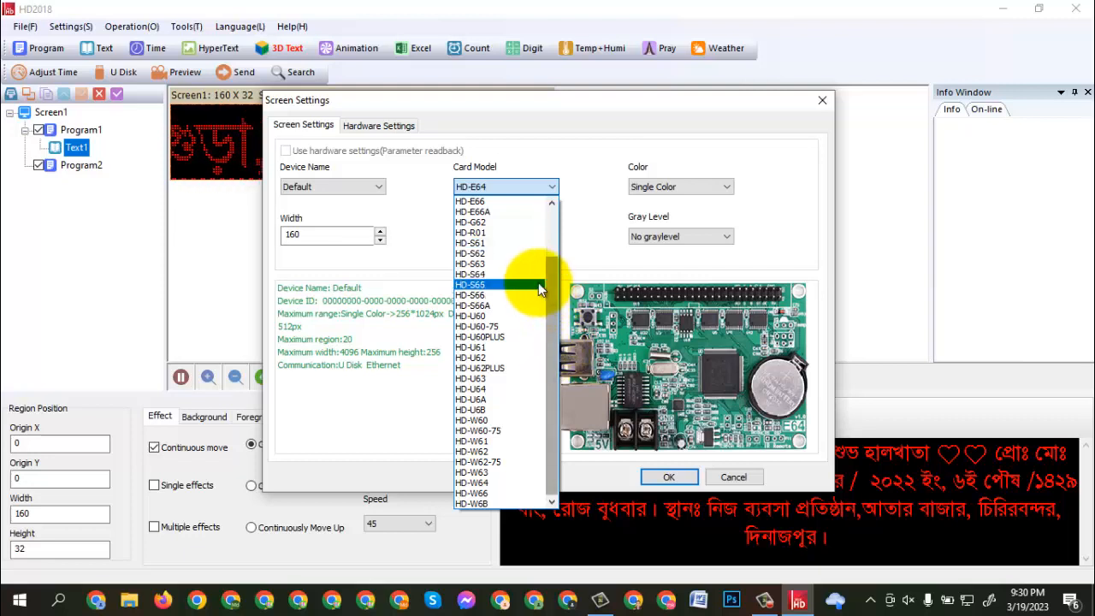
pyautogui.moveTo(548, 306); pyautogui.dragTo(547, 202)
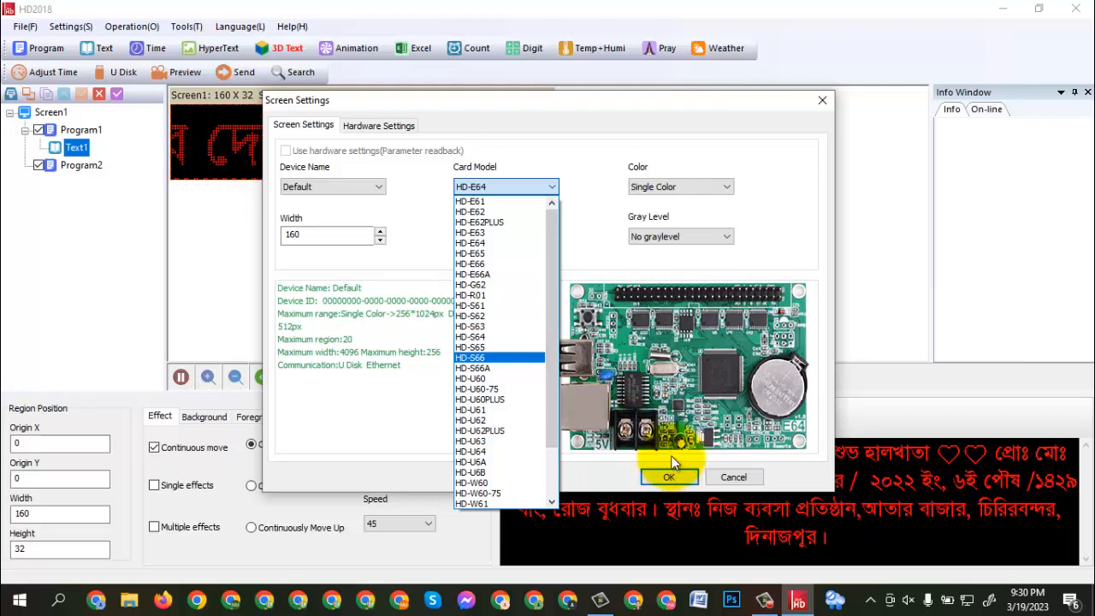
pyautogui.click(570, 180)
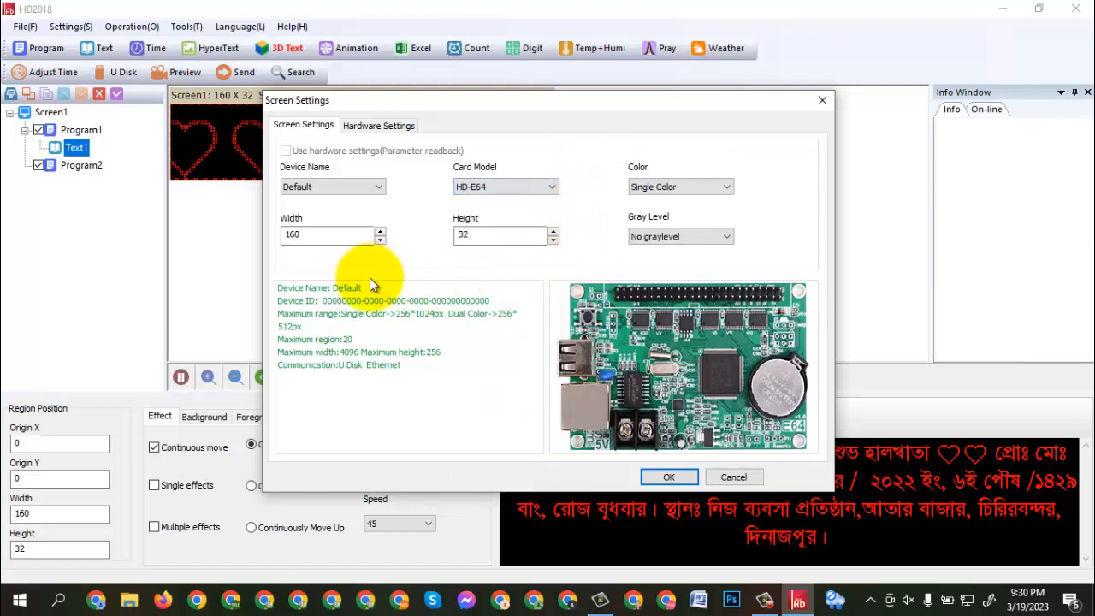
pyautogui.click(472, 237)
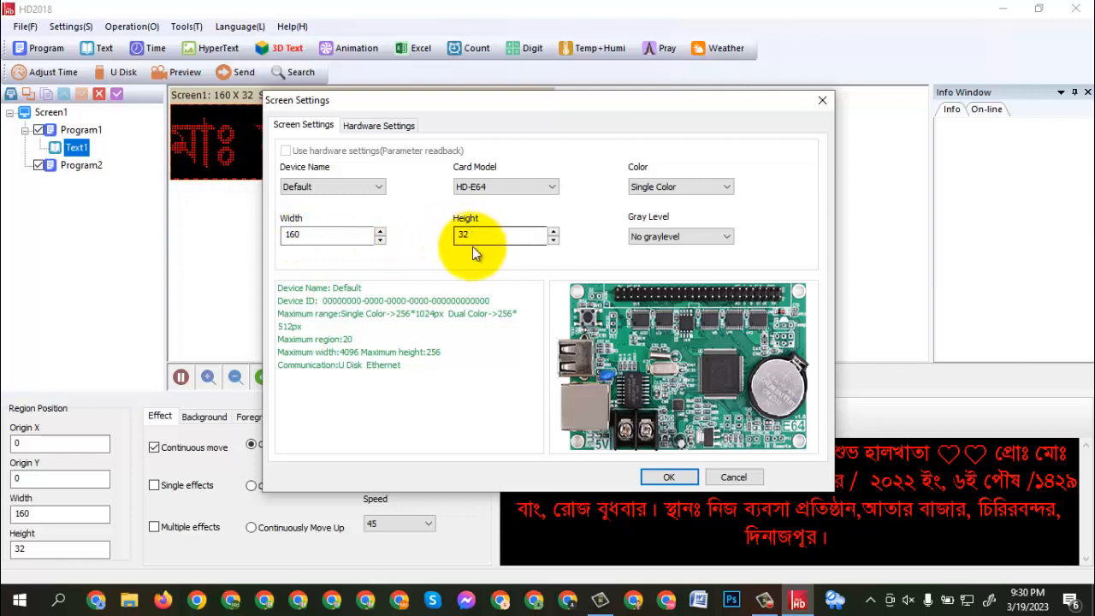
pyautogui.click(668, 477)
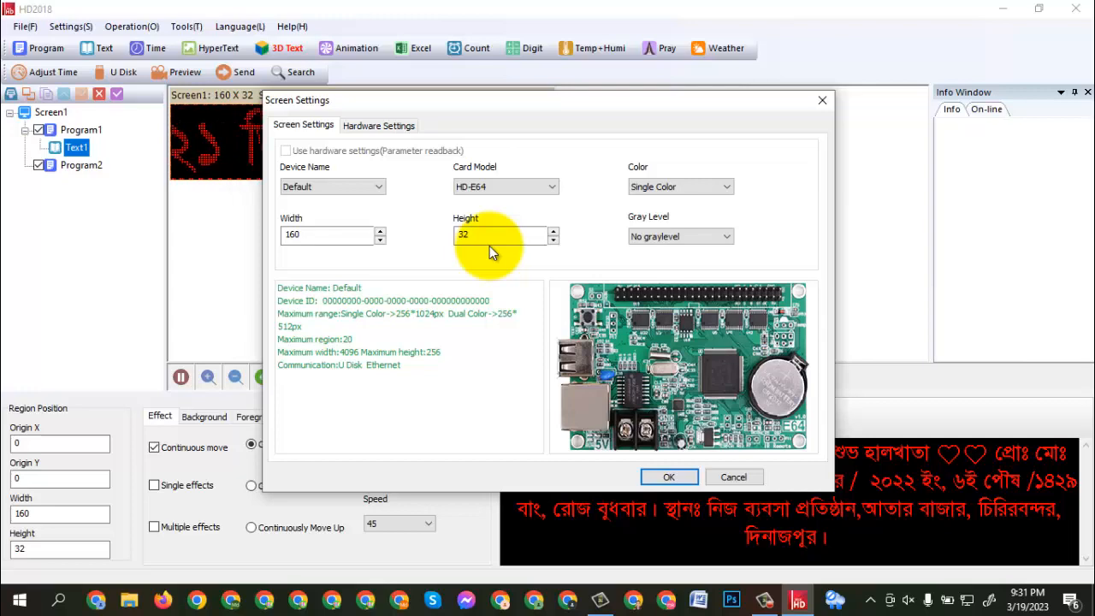
pyautogui.click(668, 478)
# - Delete the existing Screen1 together with its programs
pyautogui.click(60, 130)
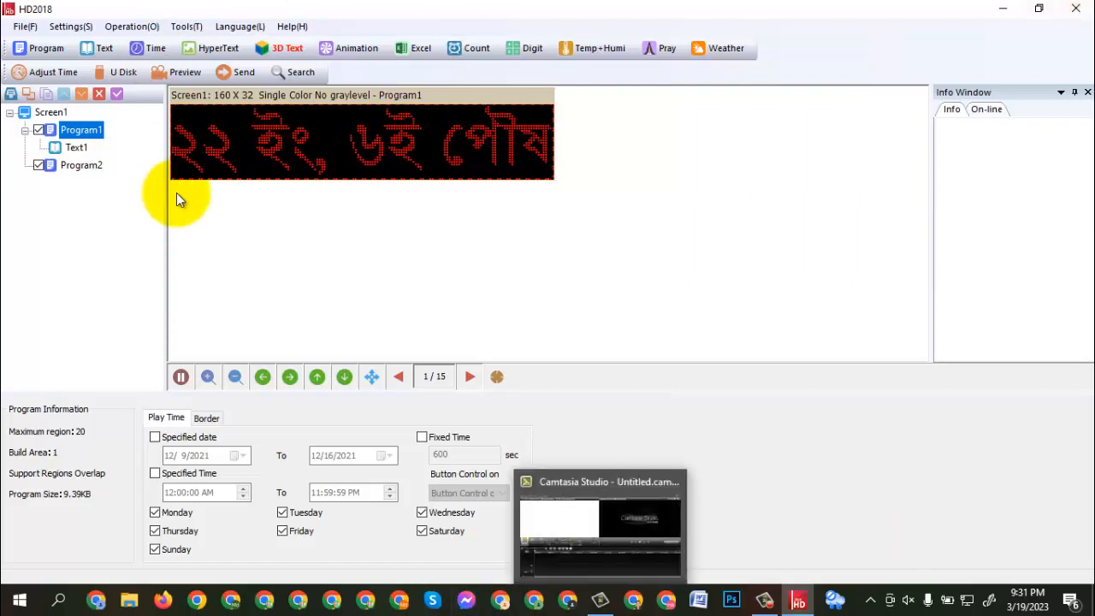
pyautogui.click(39, 117)
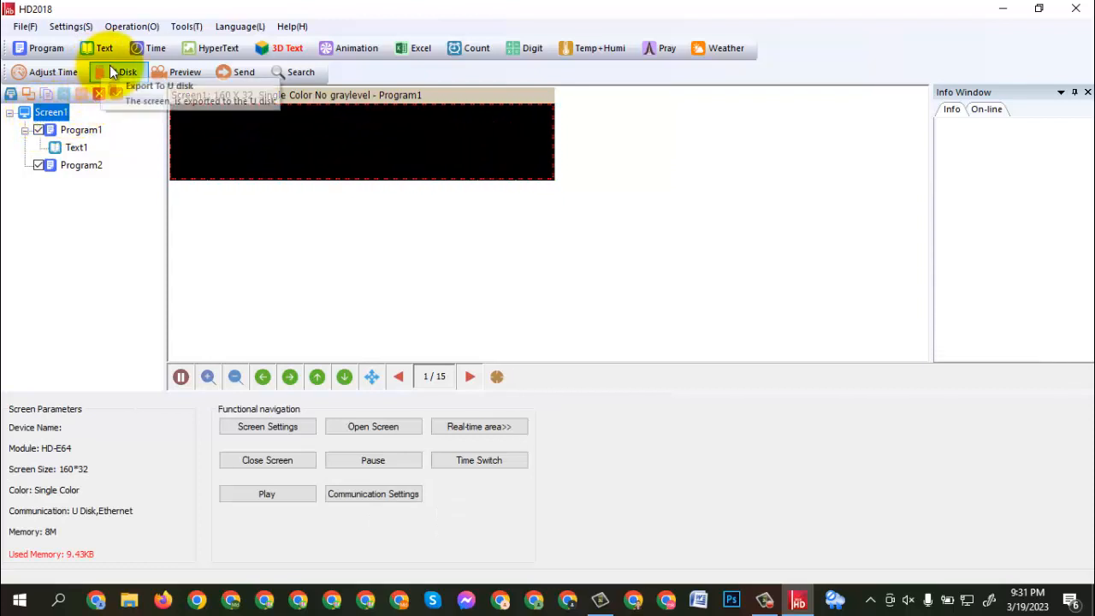
pyautogui.click(99, 95)
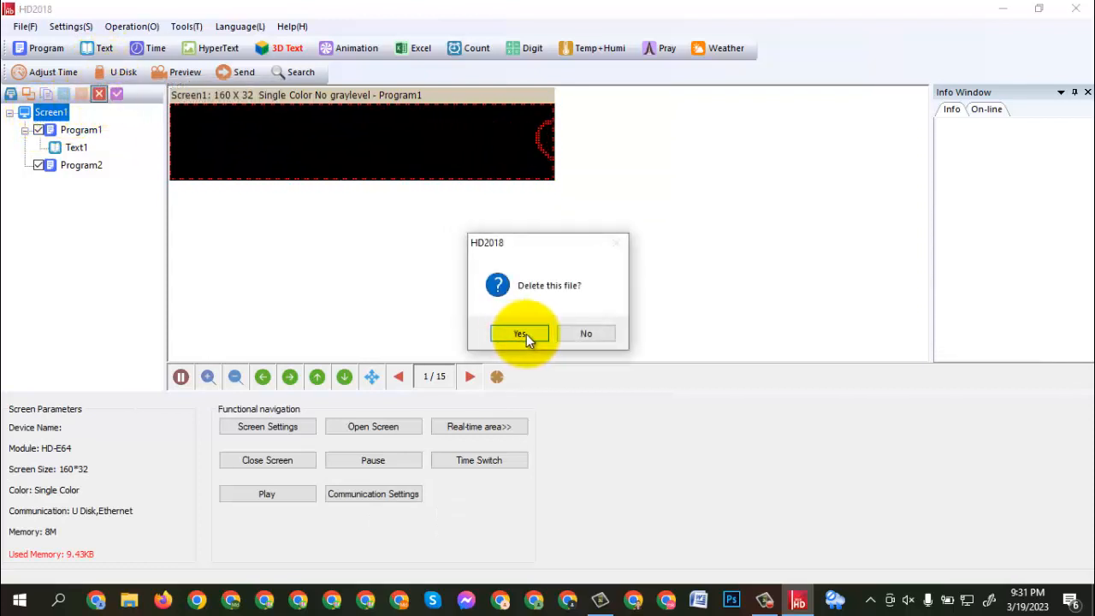
pyautogui.click(524, 332)
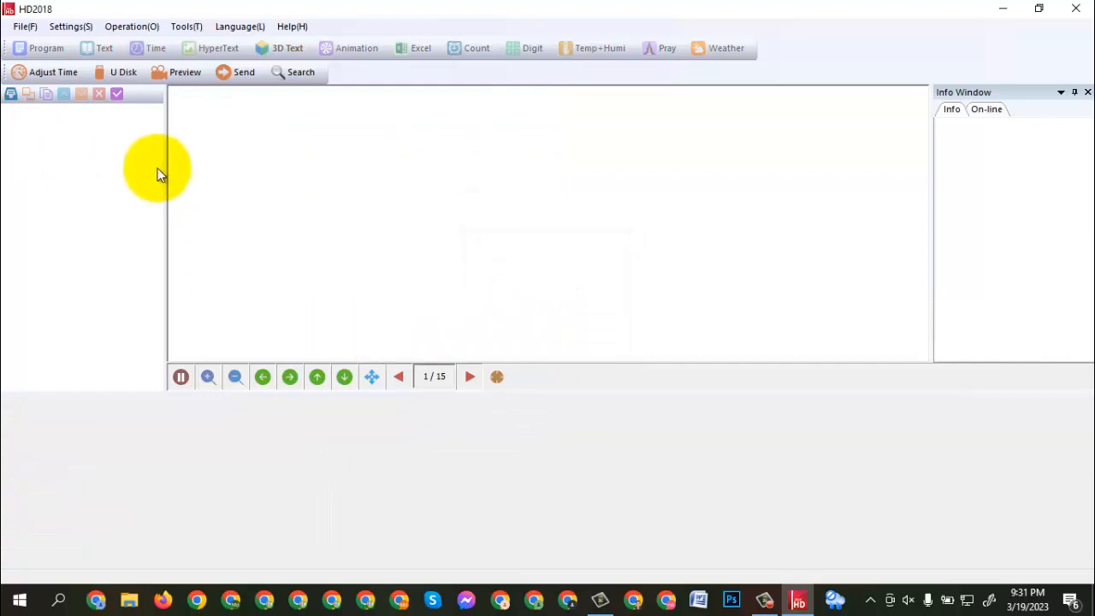
# - Create a new screen, entering the settings password and accepting card HD-E64, width 160, height 32 and Single Color
pyautogui.click(25, 26)
pyautogui.click(49, 52)
pyautogui.click(23, 27)
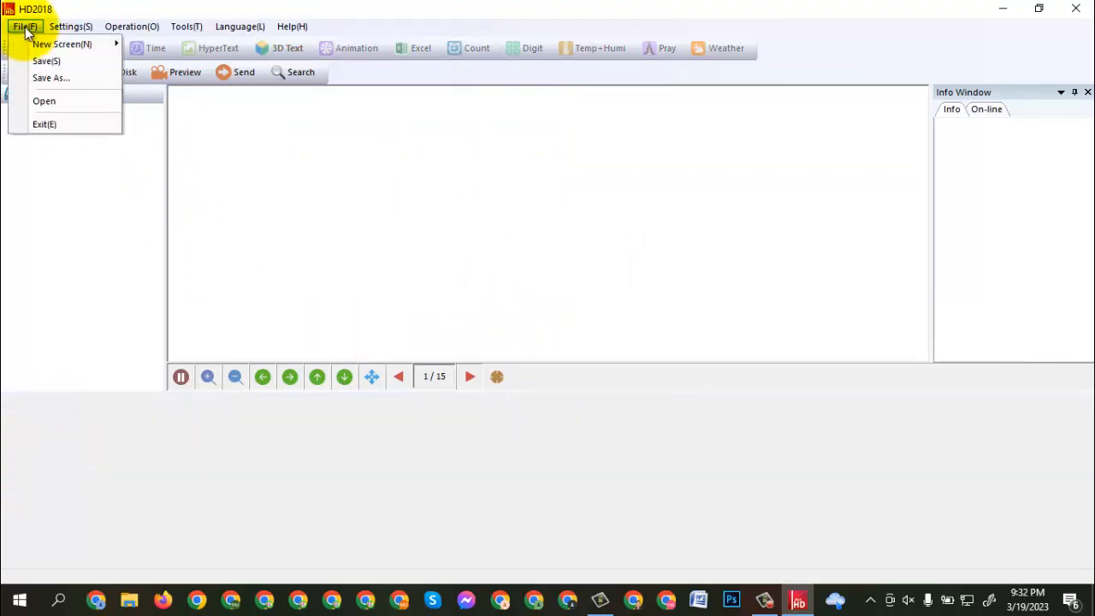
pyautogui.moveTo(63, 40)
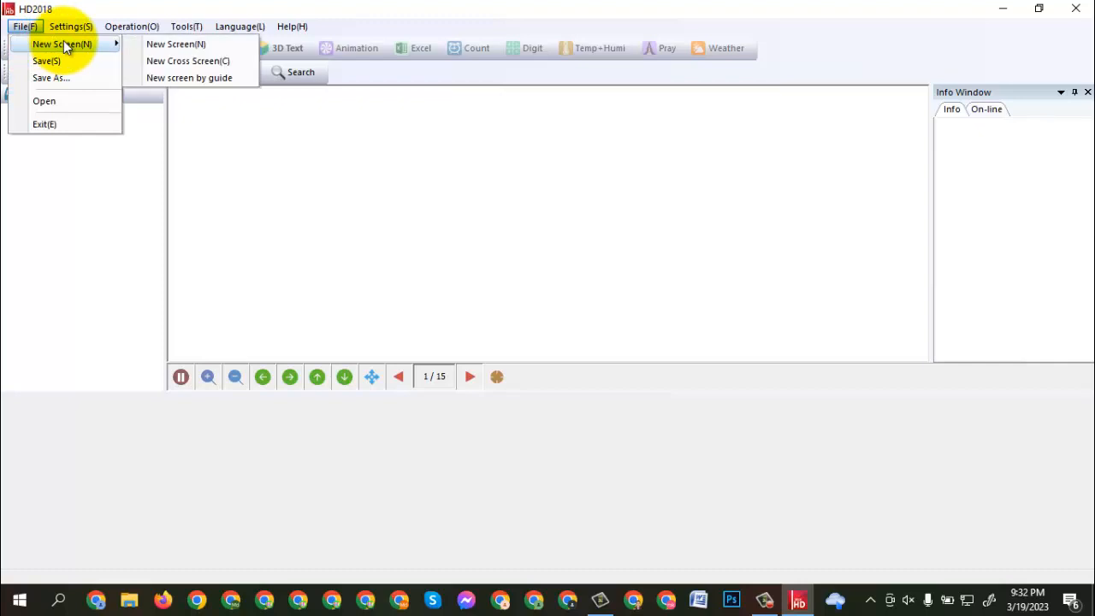
pyautogui.click(162, 48)
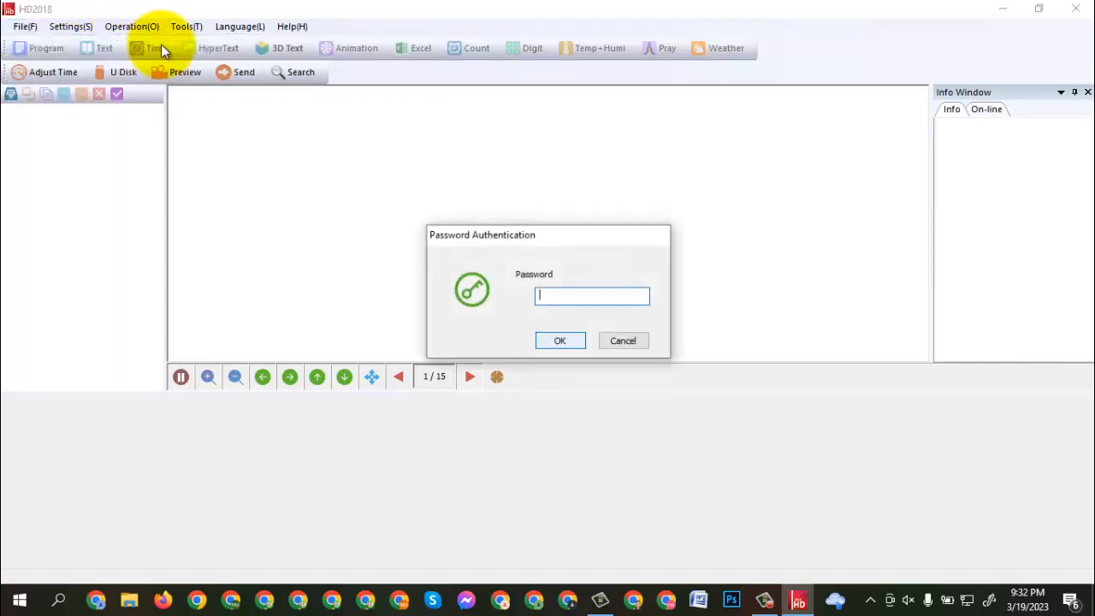
pyautogui.write('888')
pyautogui.click(565, 340)
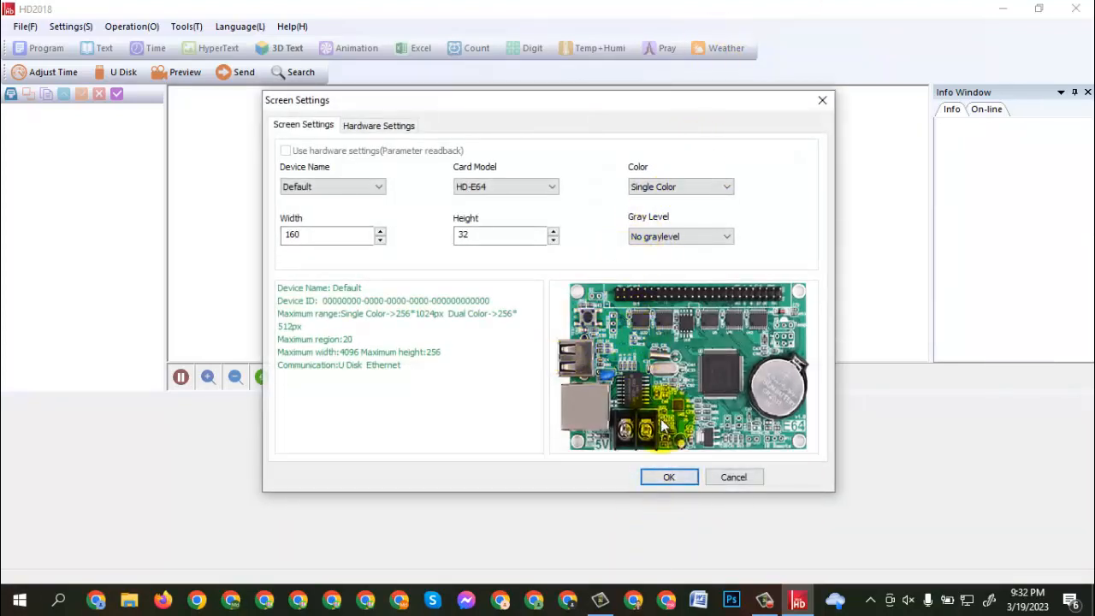
pyautogui.click(676, 477)
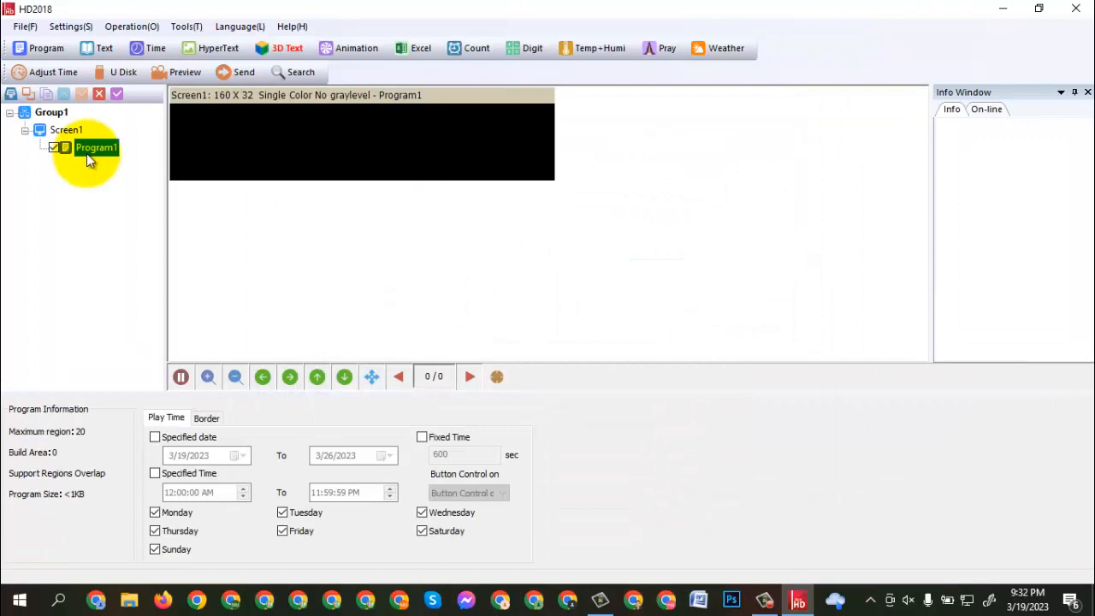
# - Add a text region to Program1 and stretch it to 160 by 32 so it fills the whole screen
pyautogui.click(98, 154)
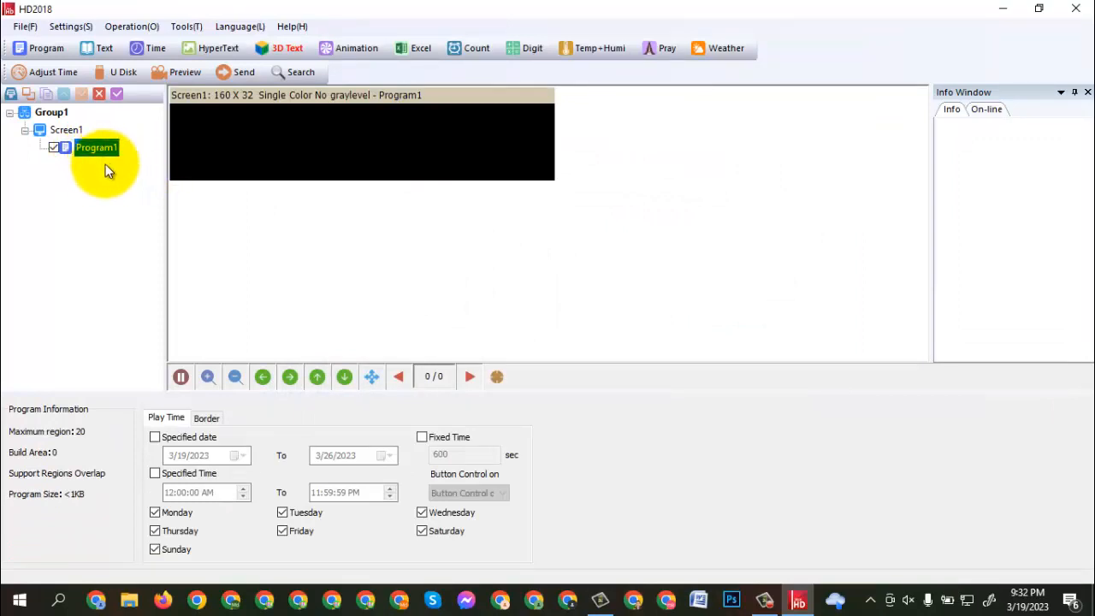
pyautogui.click(99, 47)
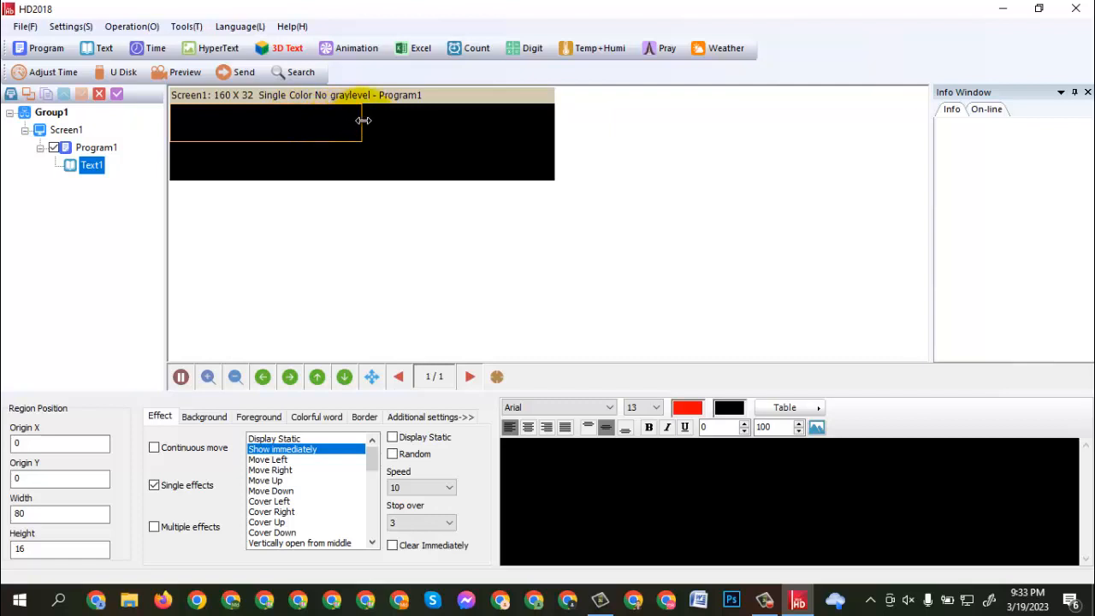
pyautogui.moveTo(363, 121); pyautogui.dragTo(556, 128)
pyautogui.moveTo(407, 142); pyautogui.dragTo(405, 186)
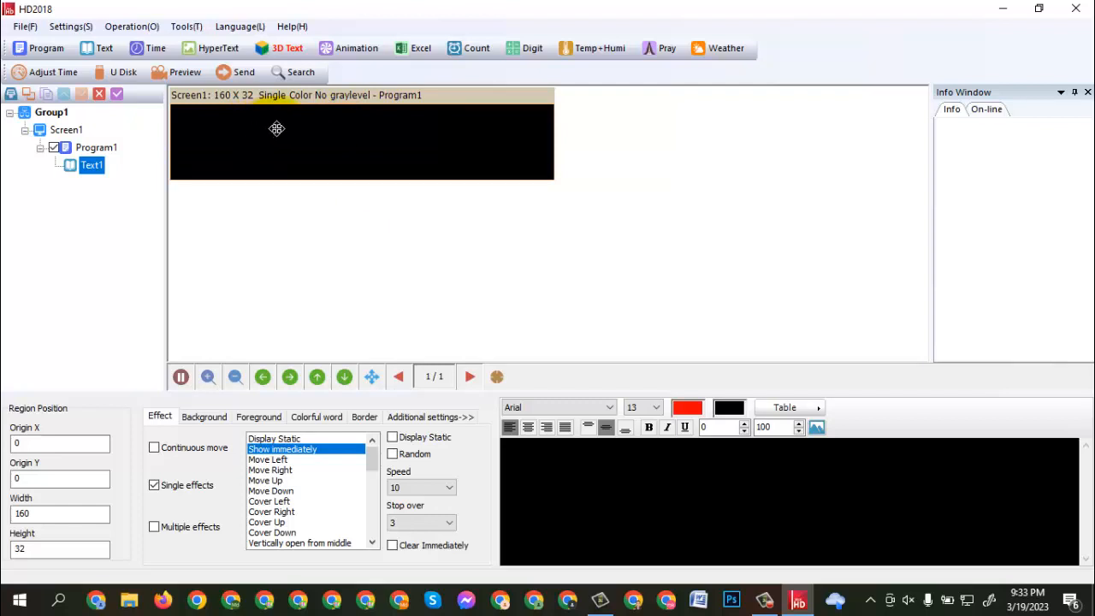
pyautogui.click(574, 484)
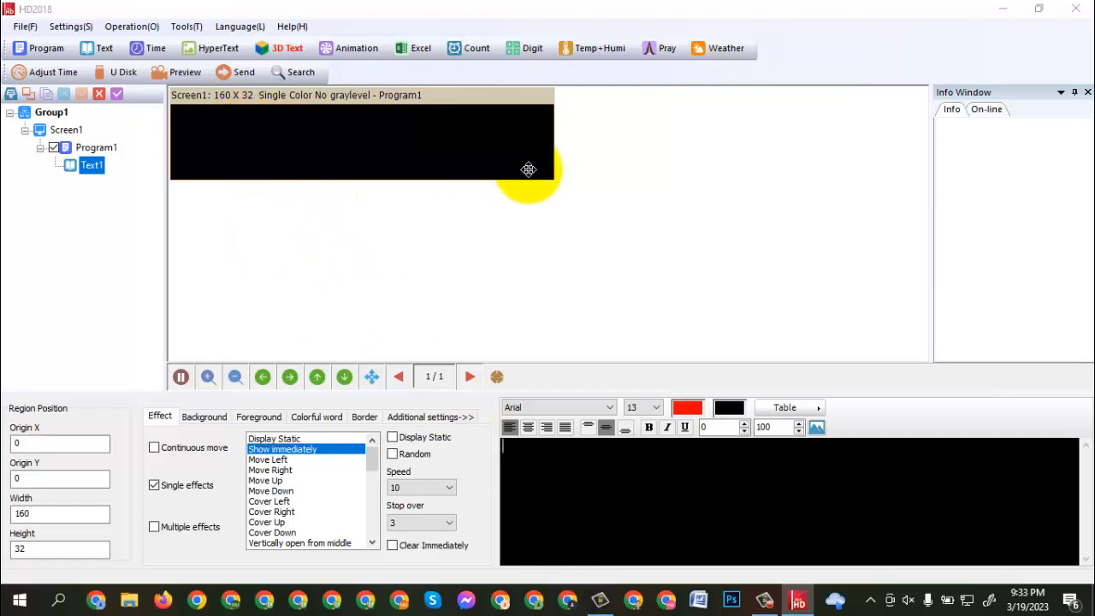
# - Shrink the text region to about 79 by 16 and enter a person's full name as its text
pyautogui.moveTo(554, 179); pyautogui.dragTo(359, 142)
pyautogui.click(615, 474)
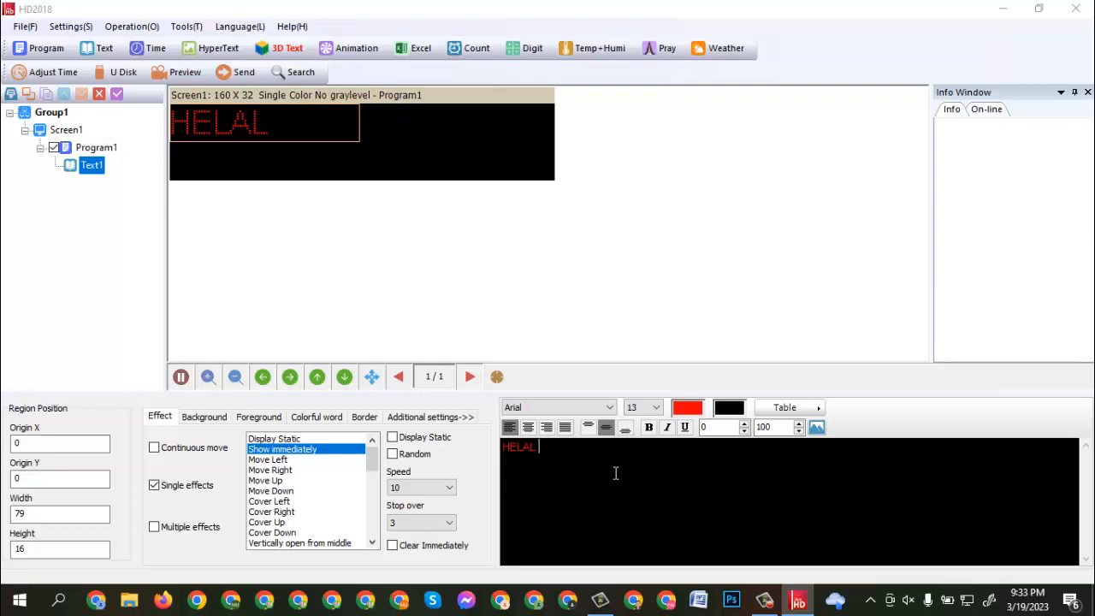
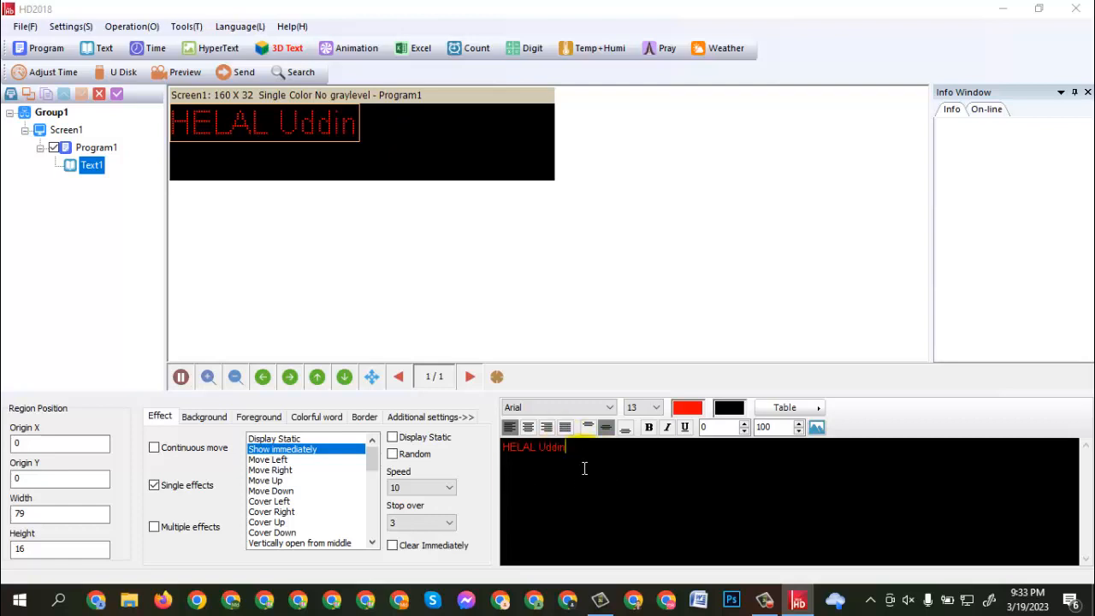
# - Set the name text's font size to 23 and enlarge its region to 160 by 32 to fill the screen
pyautogui.moveTo(568, 454); pyautogui.dragTo(502, 448)
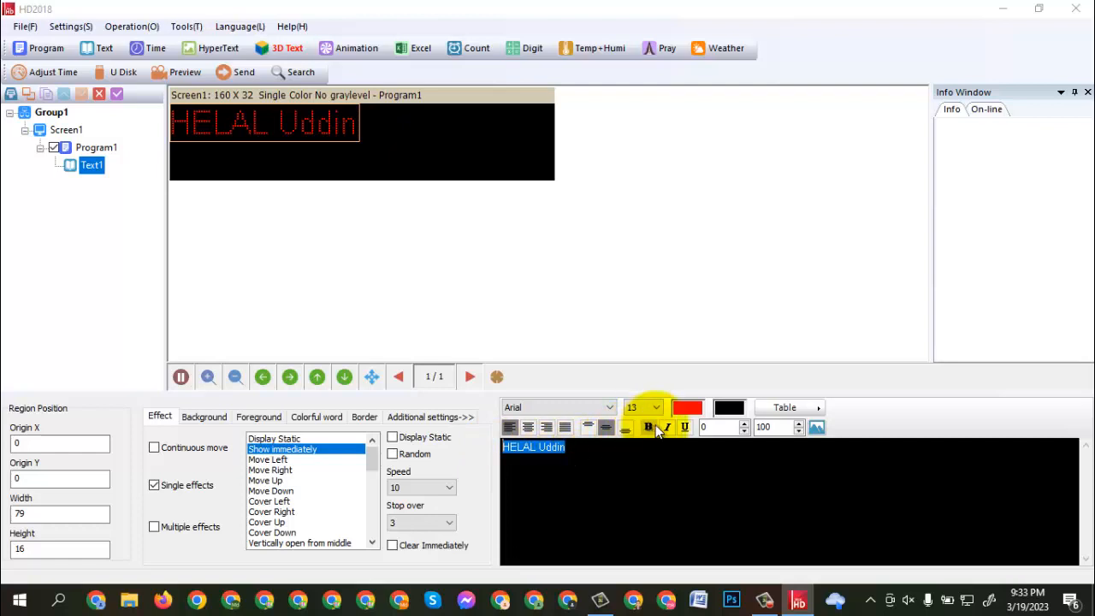
pyautogui.click(657, 411)
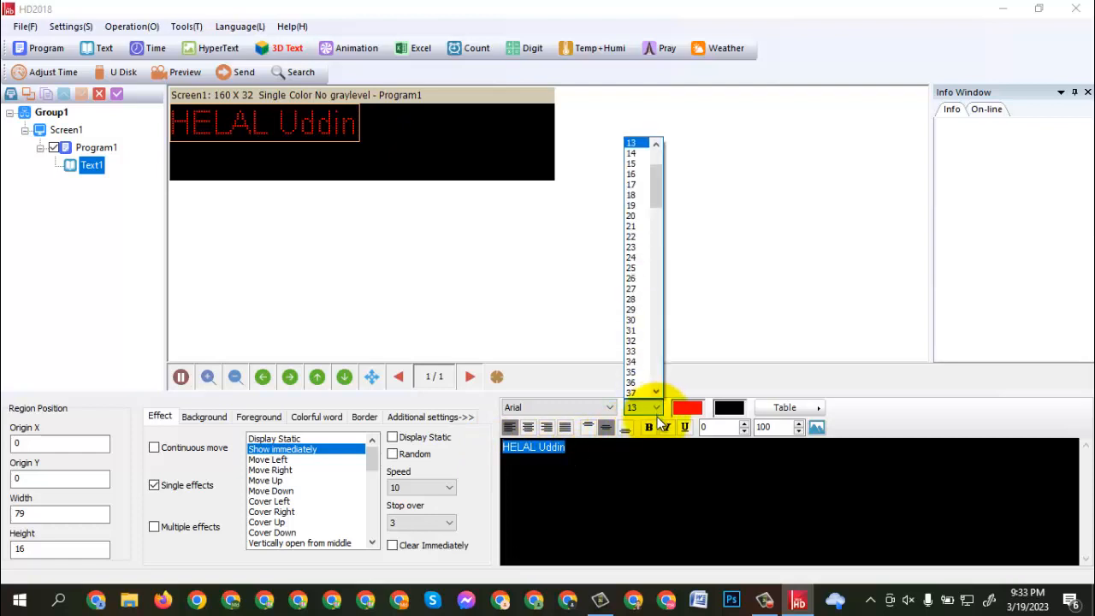
pyautogui.click(632, 247)
pyautogui.click(657, 470)
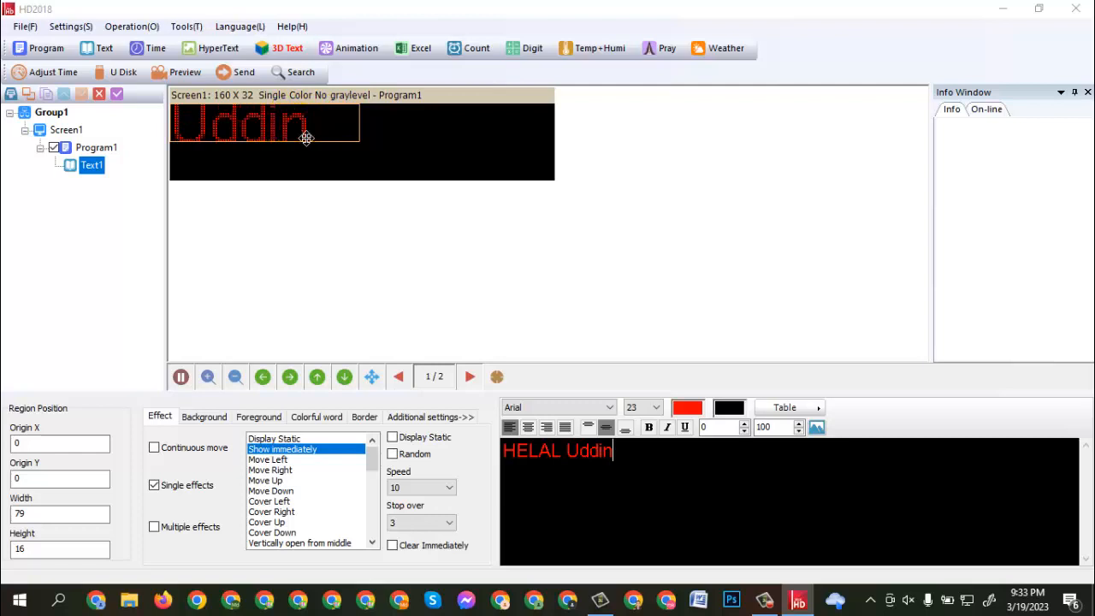
pyautogui.moveTo(359, 126); pyautogui.dragTo(553, 140)
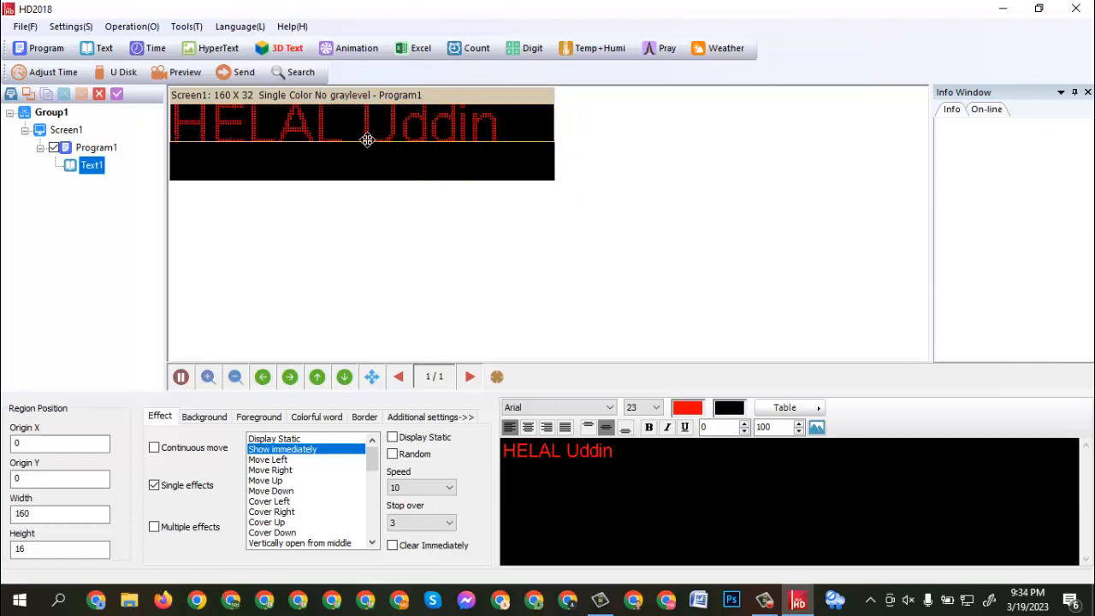
pyautogui.moveTo(371, 143); pyautogui.dragTo(371, 183)
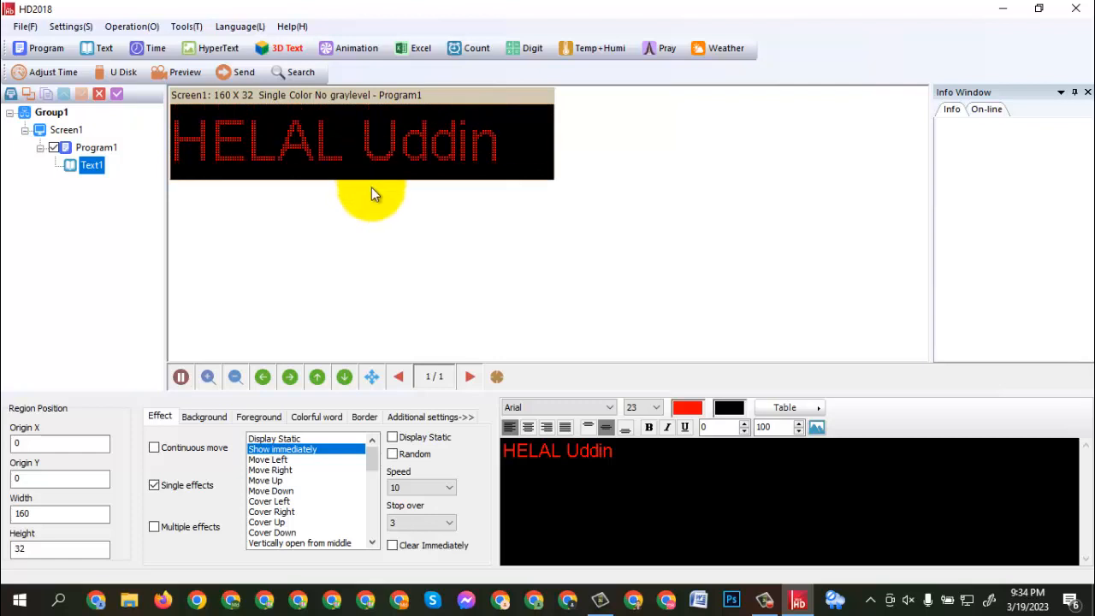
# - Append a slash and the same full name in Bengali script after the English name in the text region
pyautogui.click(642, 469)
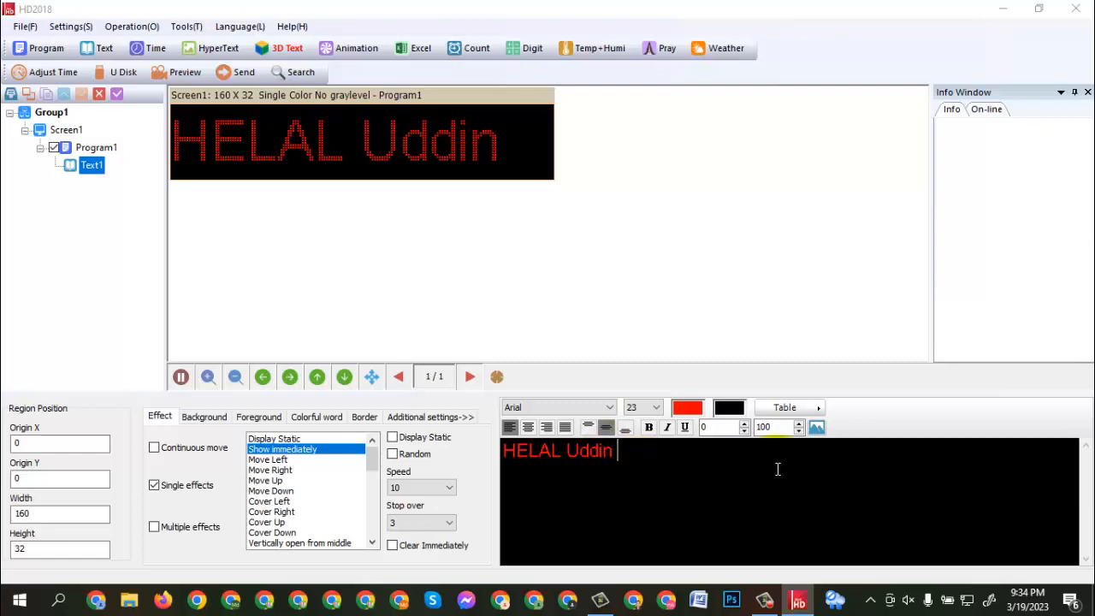
pyautogui.click(868, 602)
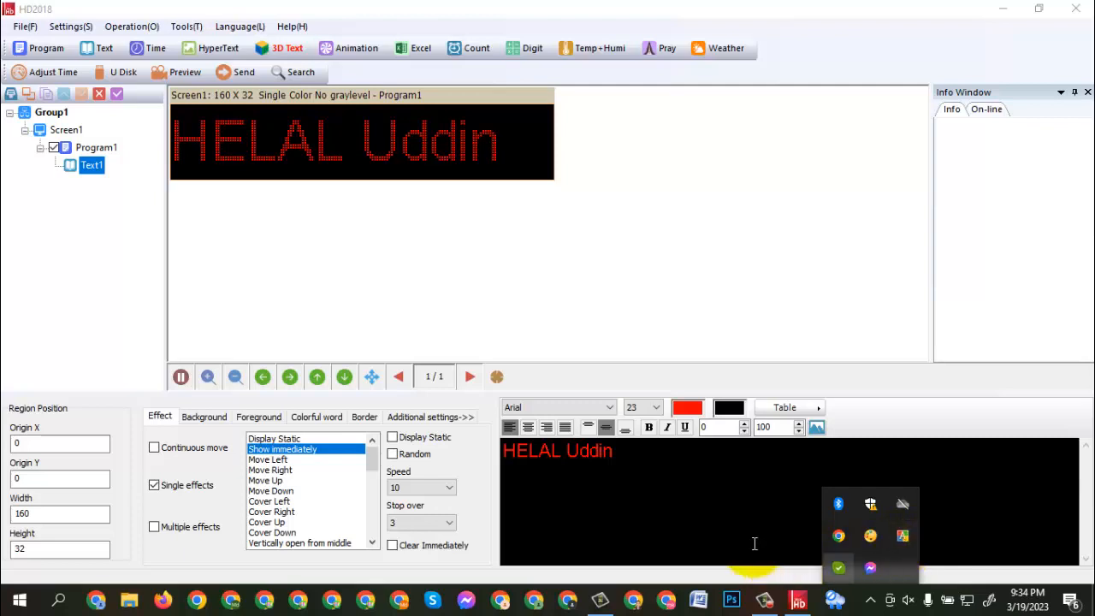
pyautogui.click(676, 459)
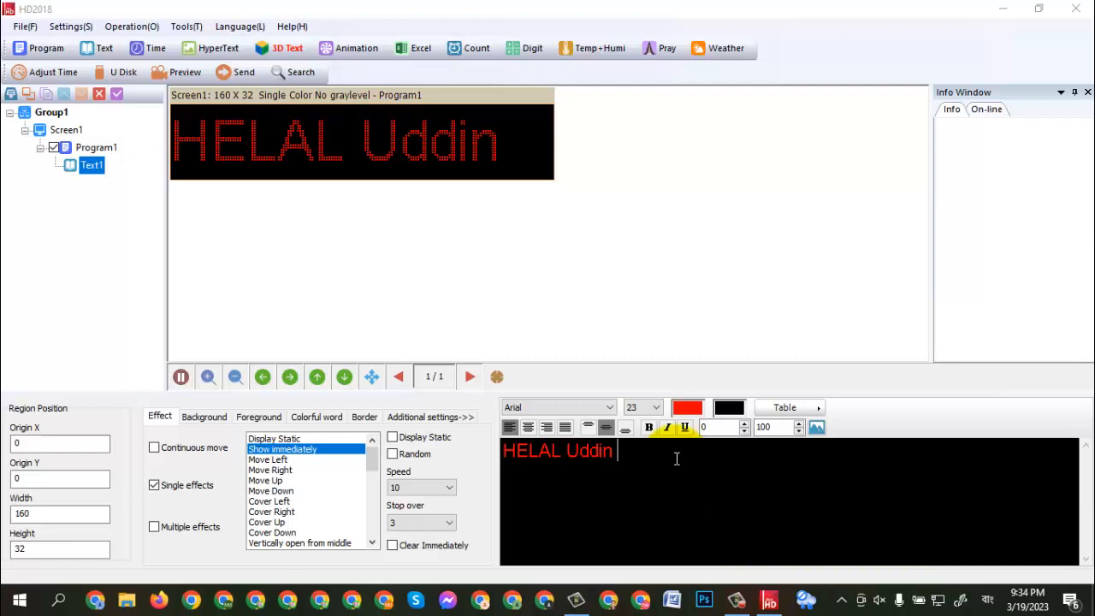
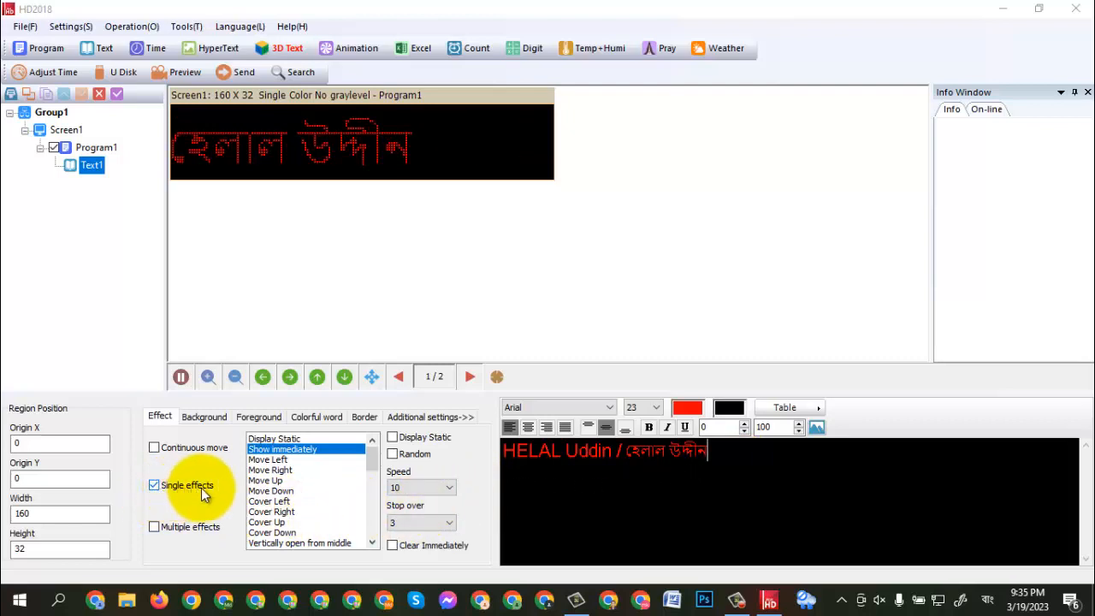
# - Try the single effects Move Left, Move Right, Move Up and Move Down on the text, with Move Down at speed 50
pyautogui.click(275, 461)
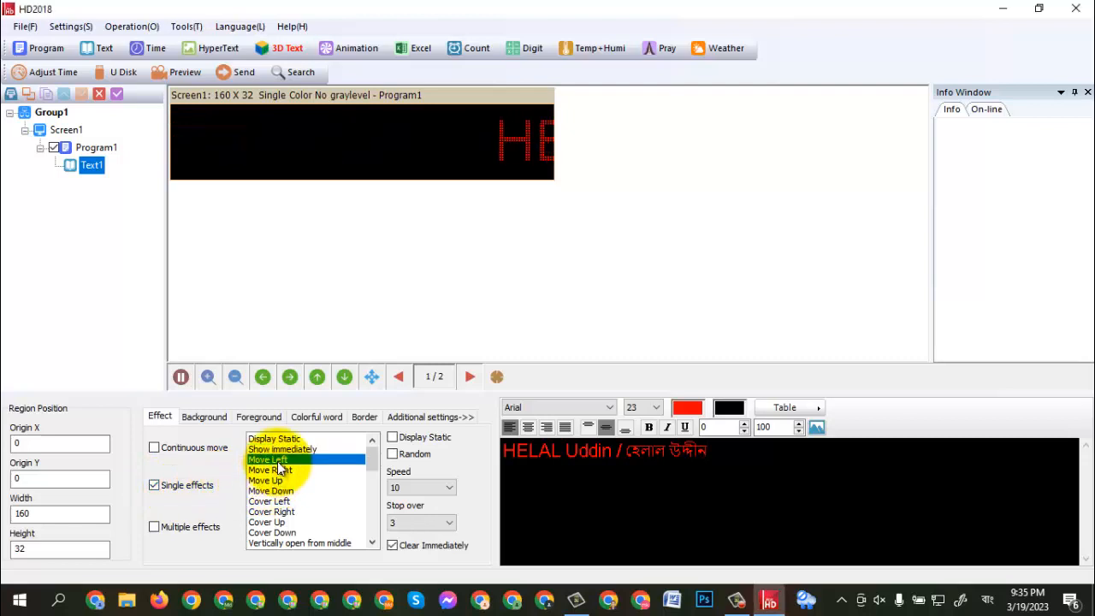
pyautogui.click(277, 470)
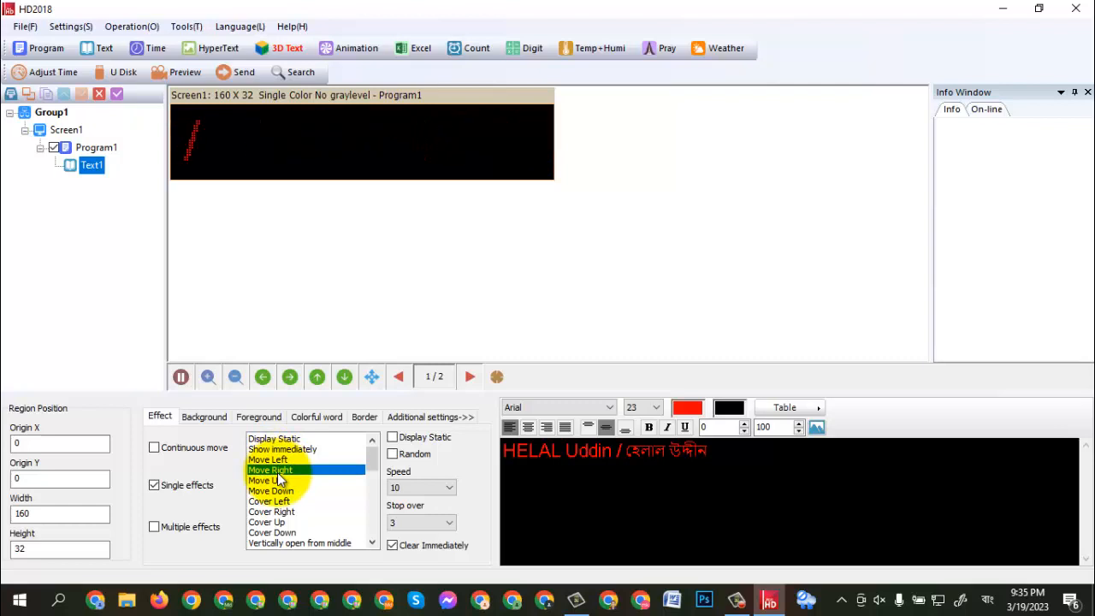
pyautogui.click(277, 481)
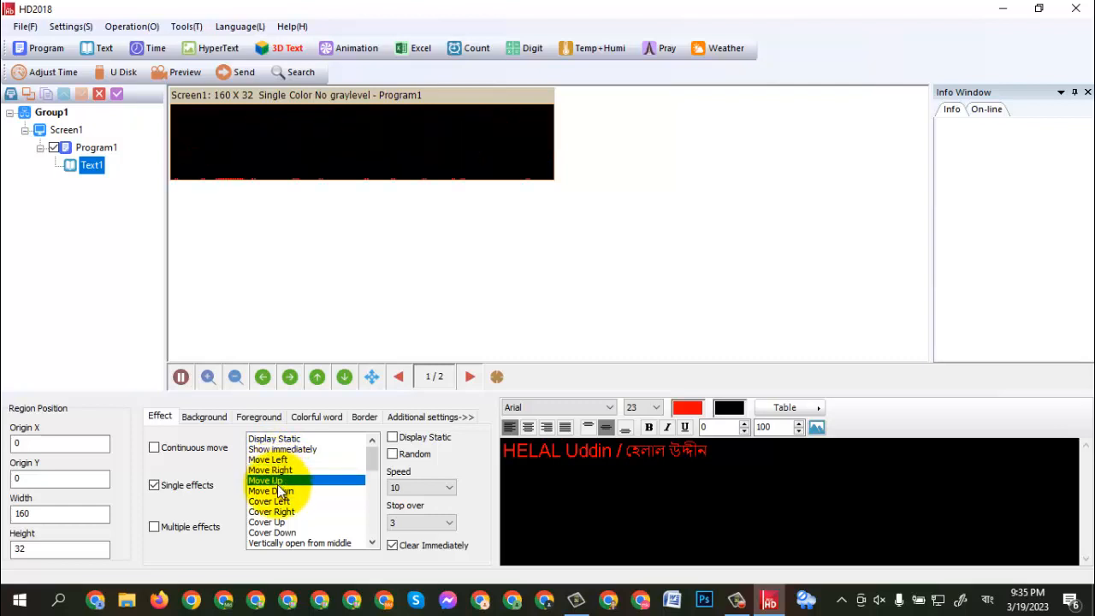
pyautogui.click(277, 492)
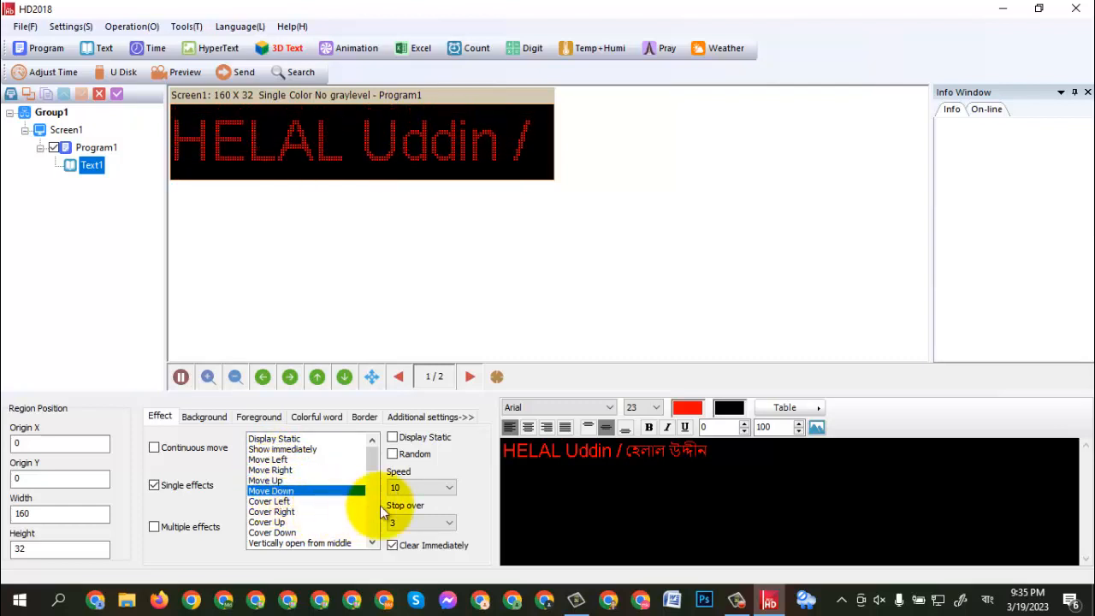
pyautogui.click(449, 489)
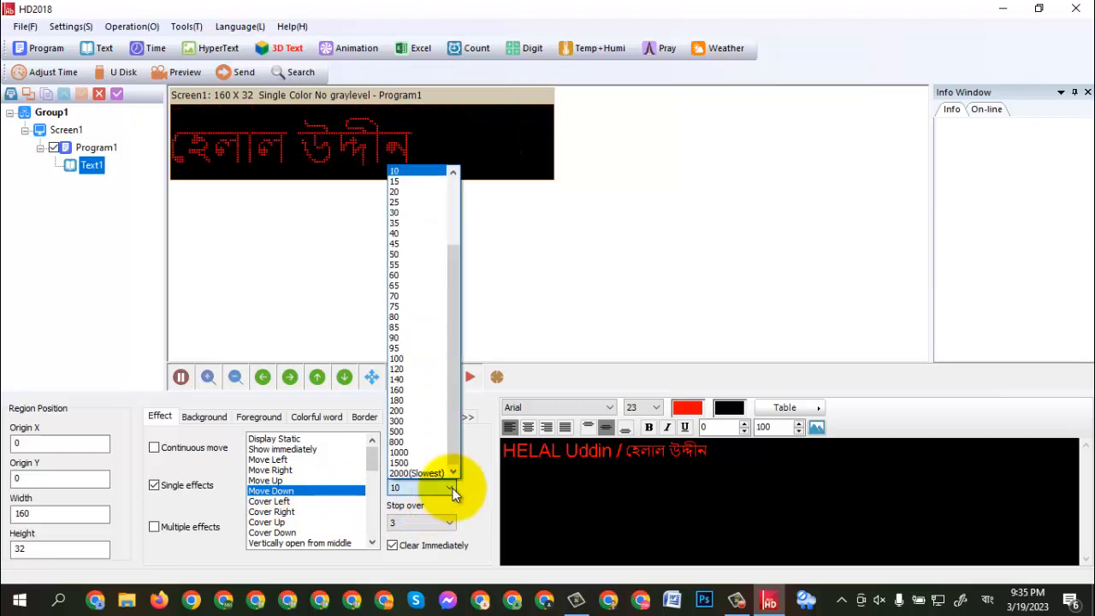
pyautogui.click(415, 255)
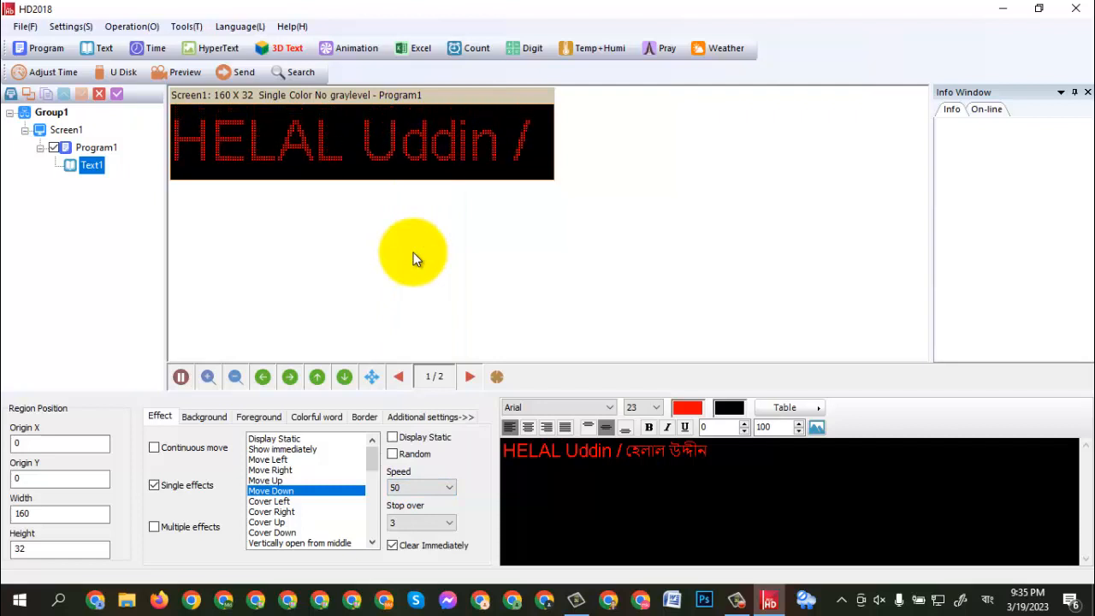
# - Switch the text to Continuous move, running continuously left at speed 50
pyautogui.click(156, 450)
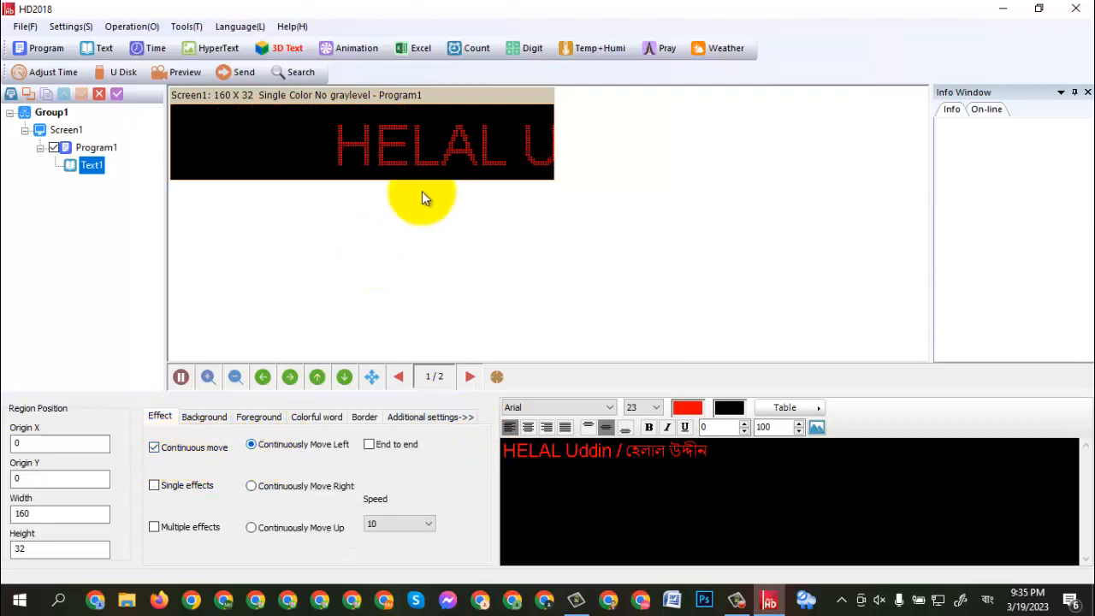
pyautogui.click(431, 528)
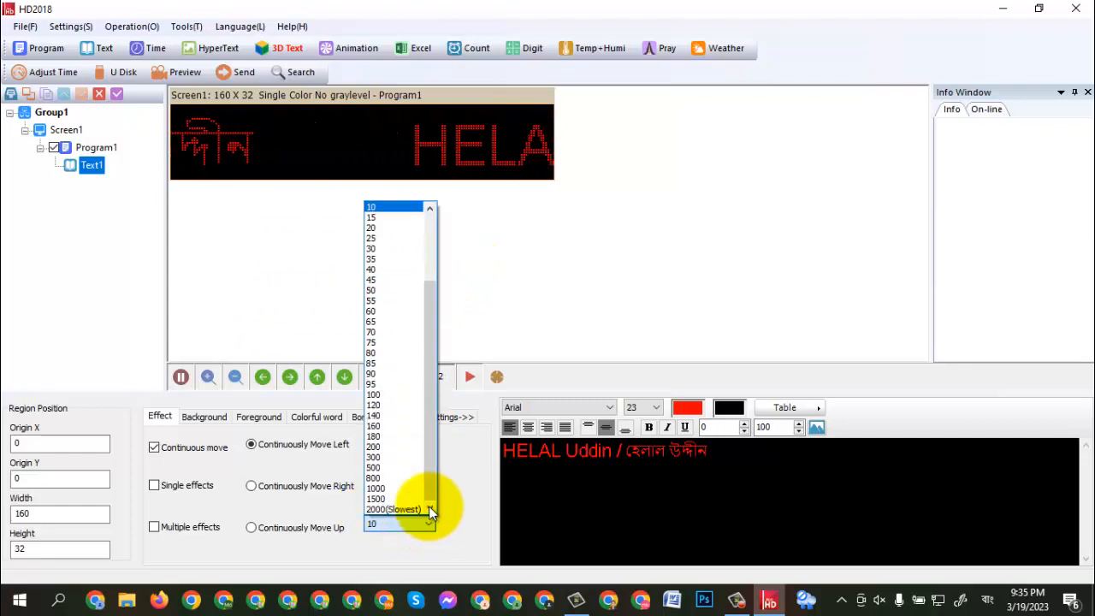
pyautogui.click(385, 290)
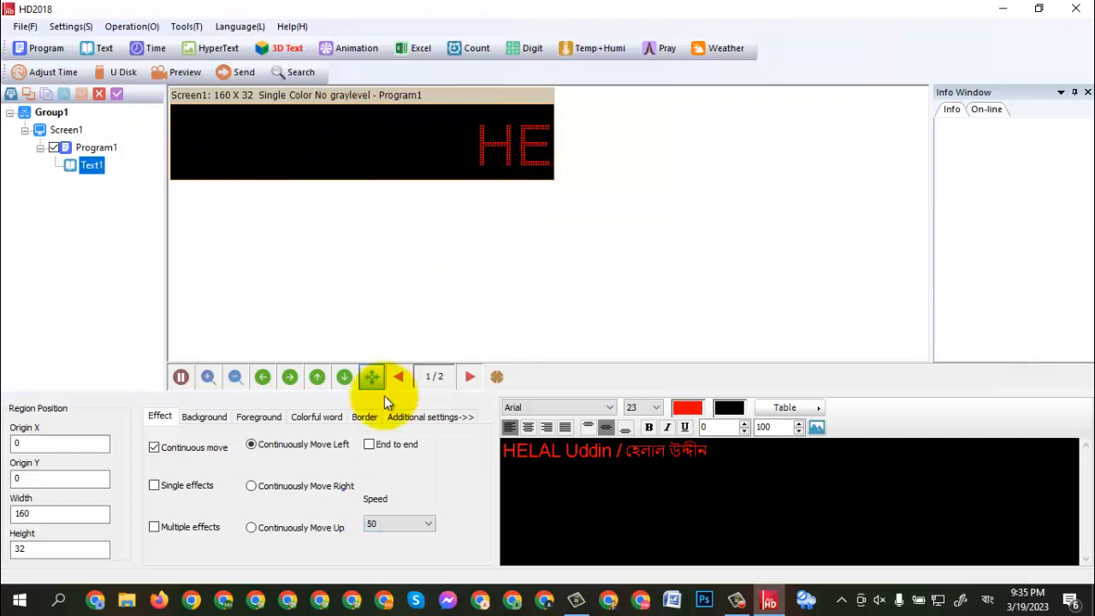
# - Try speeds 25 and 300 for the continuous left movement and set the speed back to 50
pyautogui.click(428, 525)
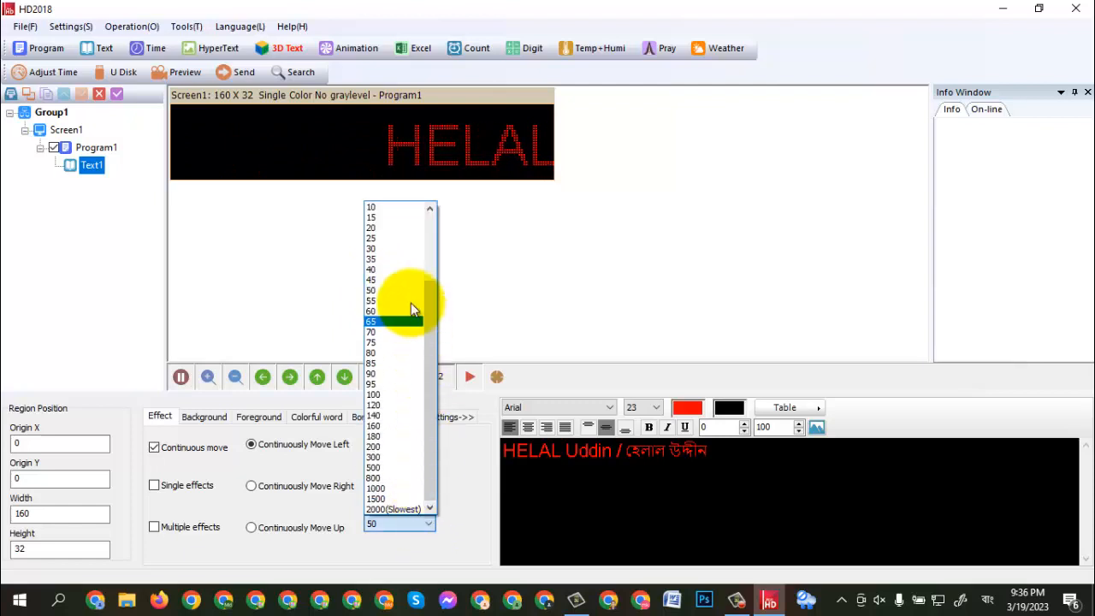
pyautogui.click(397, 241)
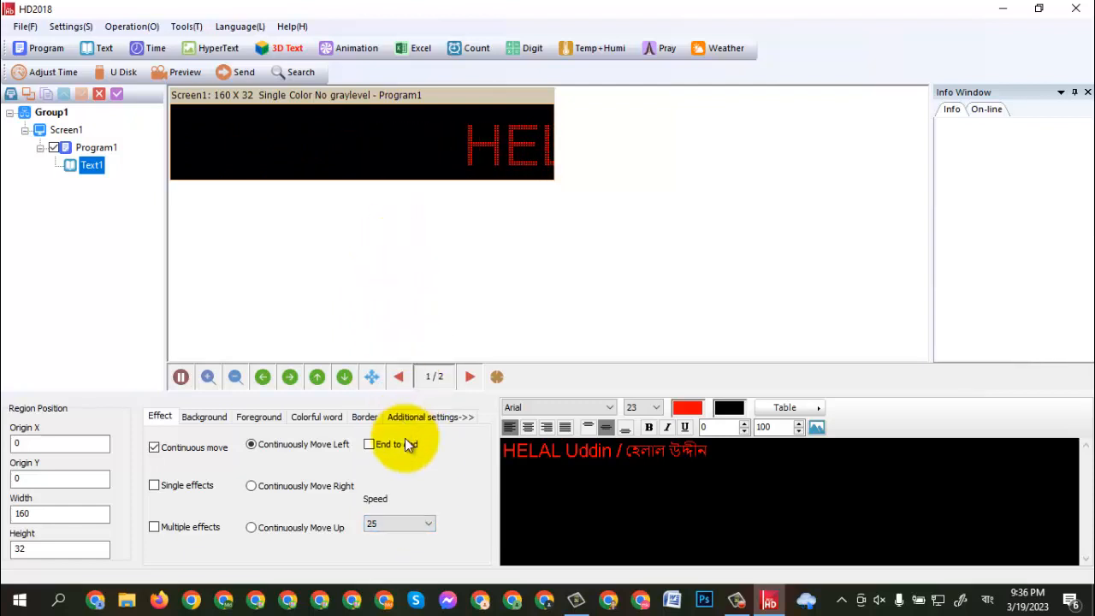
pyautogui.click(430, 523)
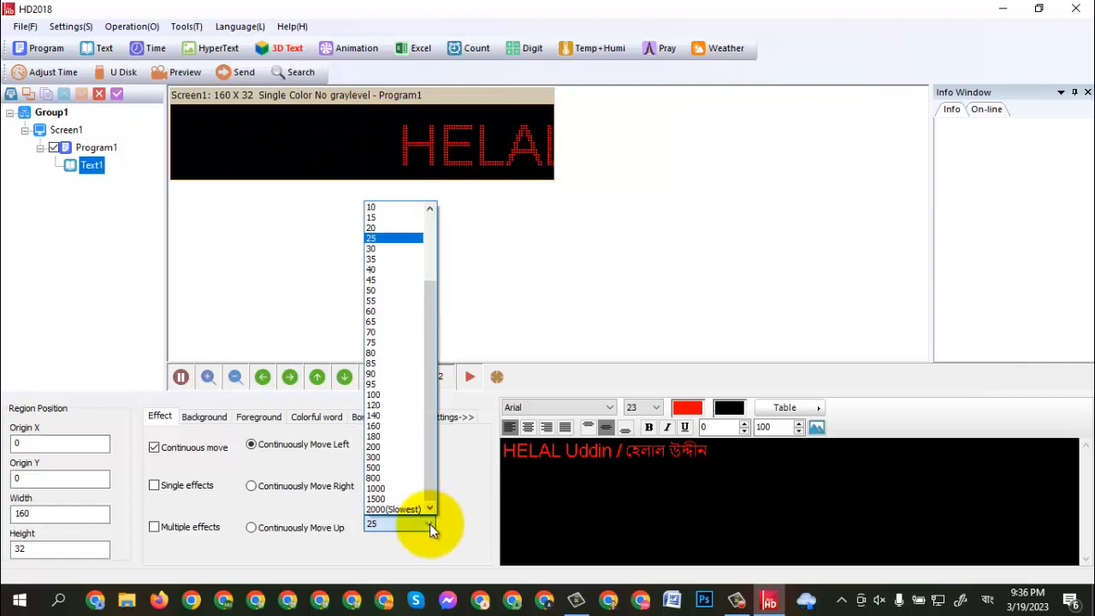
pyautogui.click(414, 457)
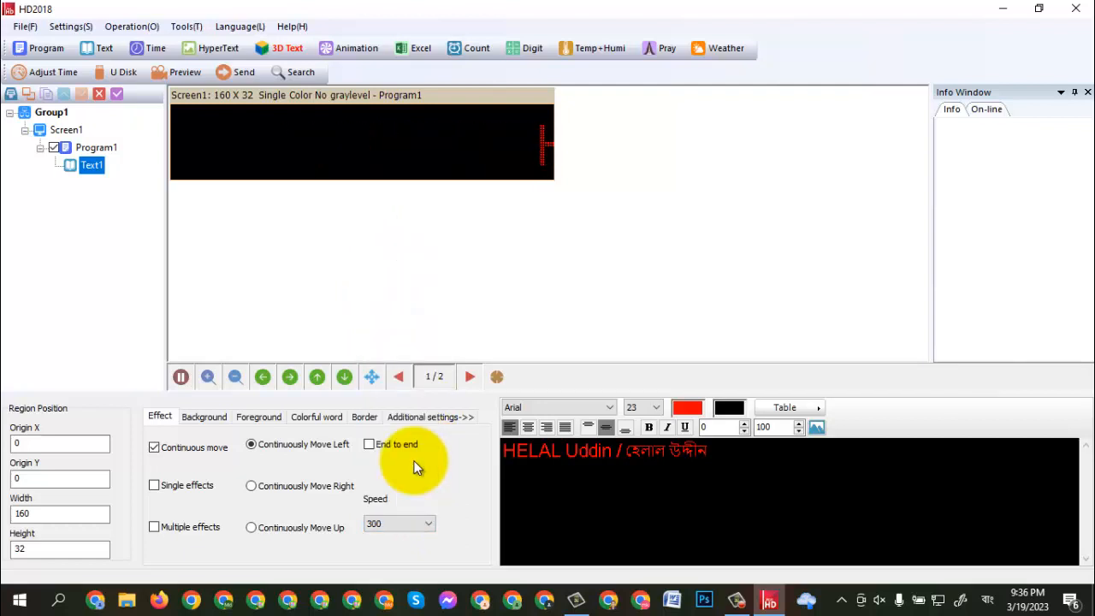
pyautogui.click(429, 525)
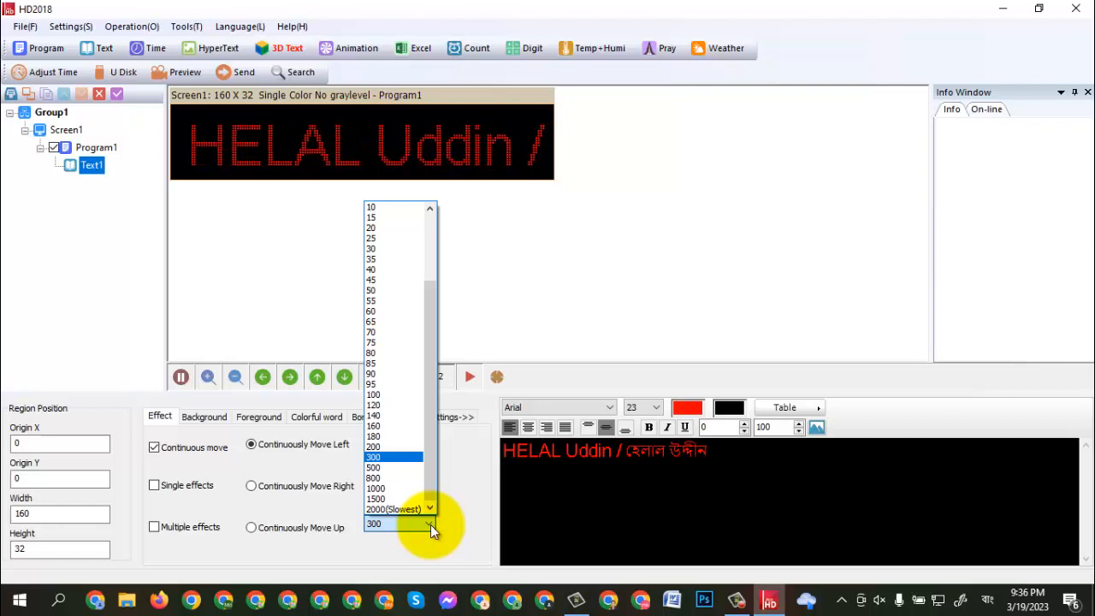
pyautogui.click(430, 524)
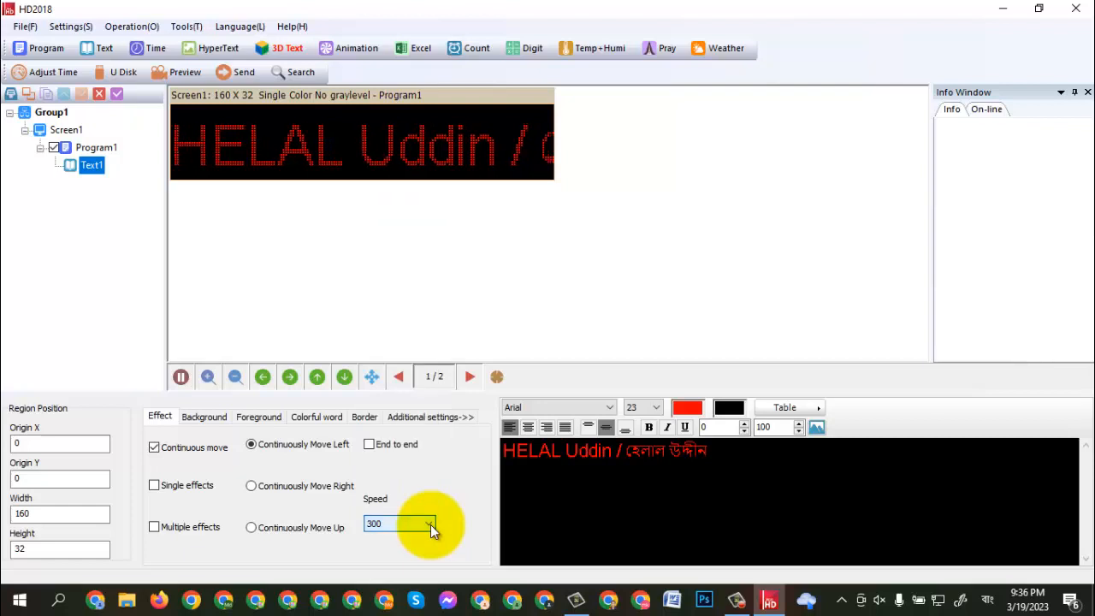
pyautogui.click(430, 524)
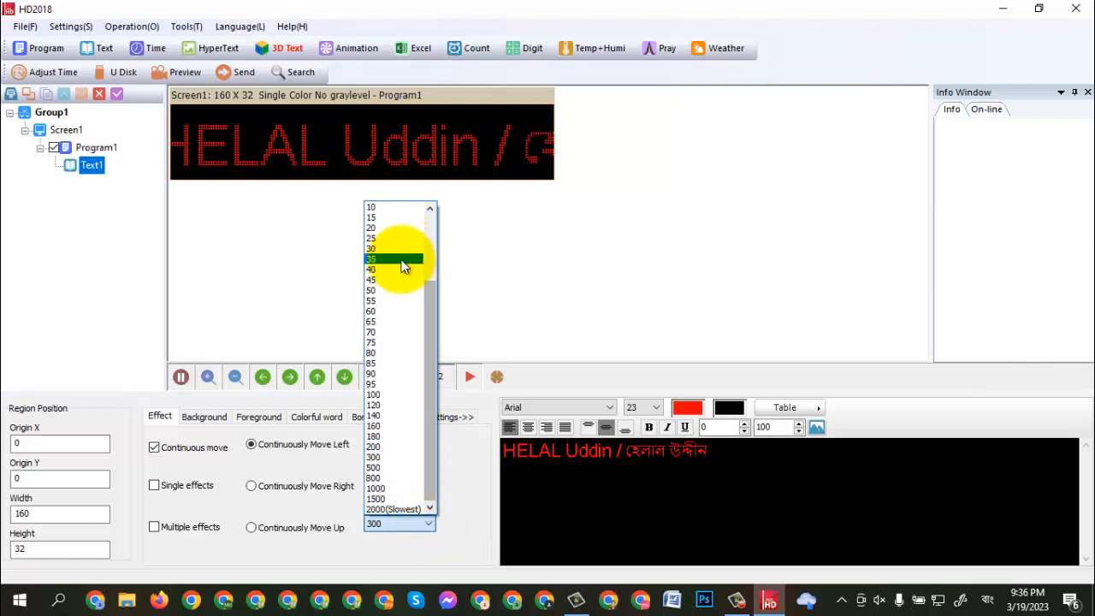
pyautogui.click(381, 288)
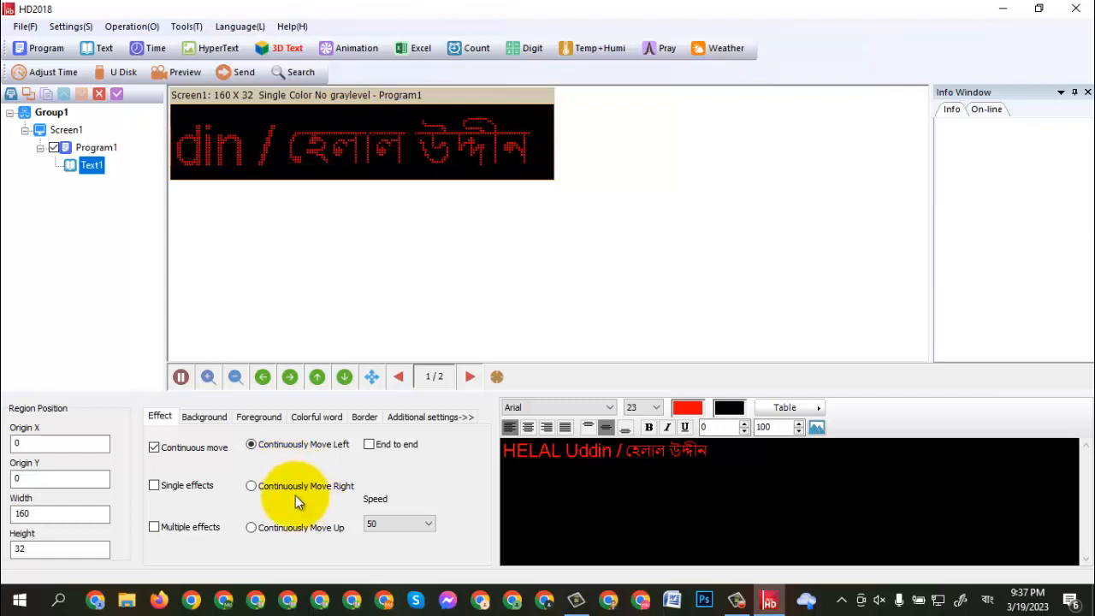
# - Try Multiple effects with Move Left and Move Right added to Show immediately, and clear all three effects again
pyautogui.click(154, 530)
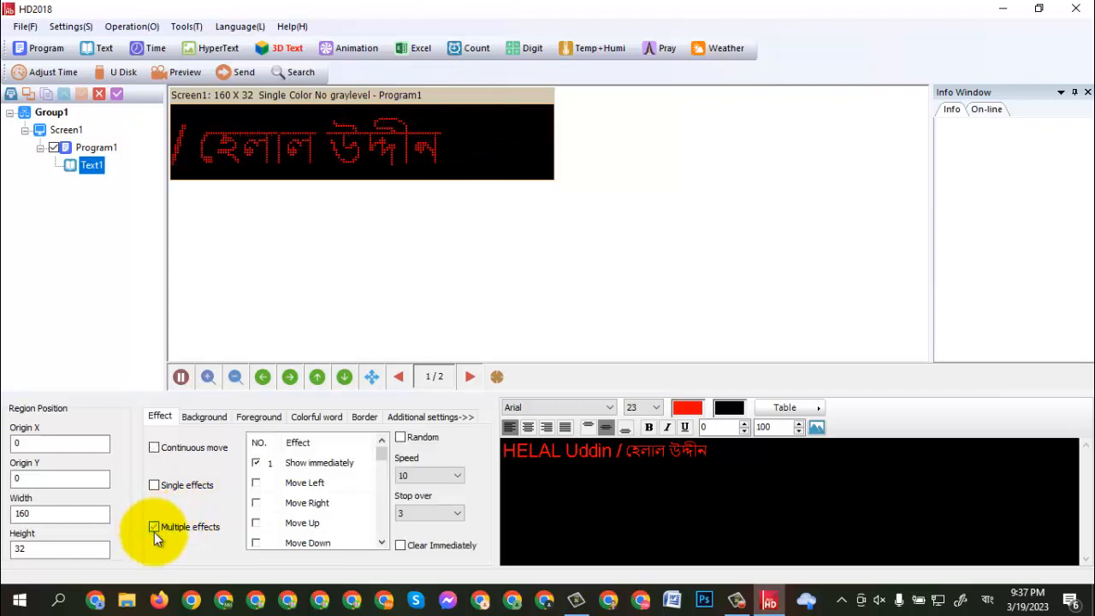
pyautogui.click(260, 485)
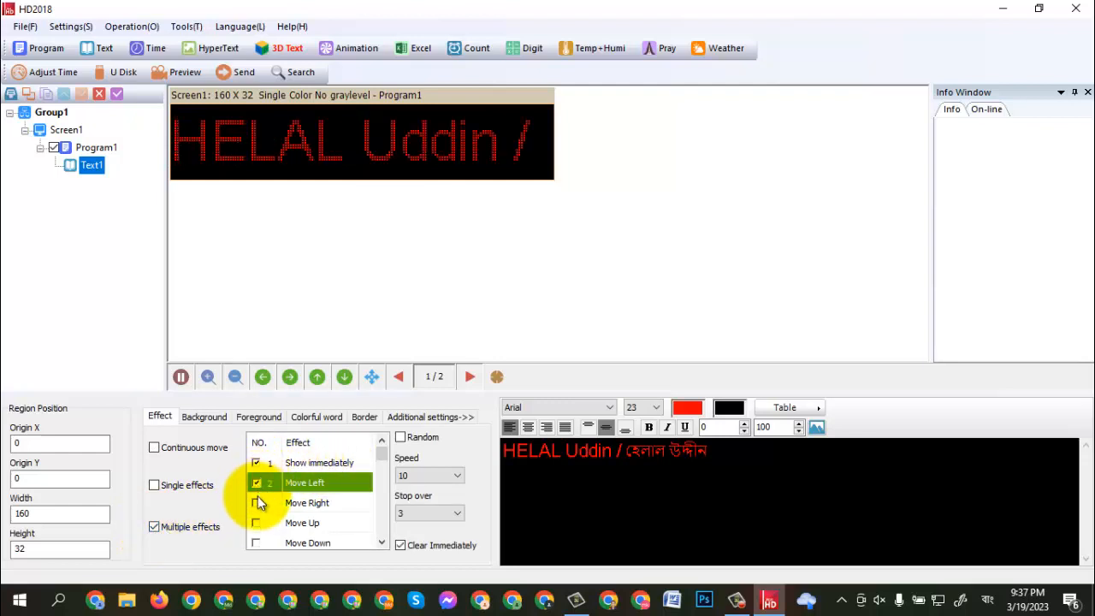
pyautogui.click(258, 505)
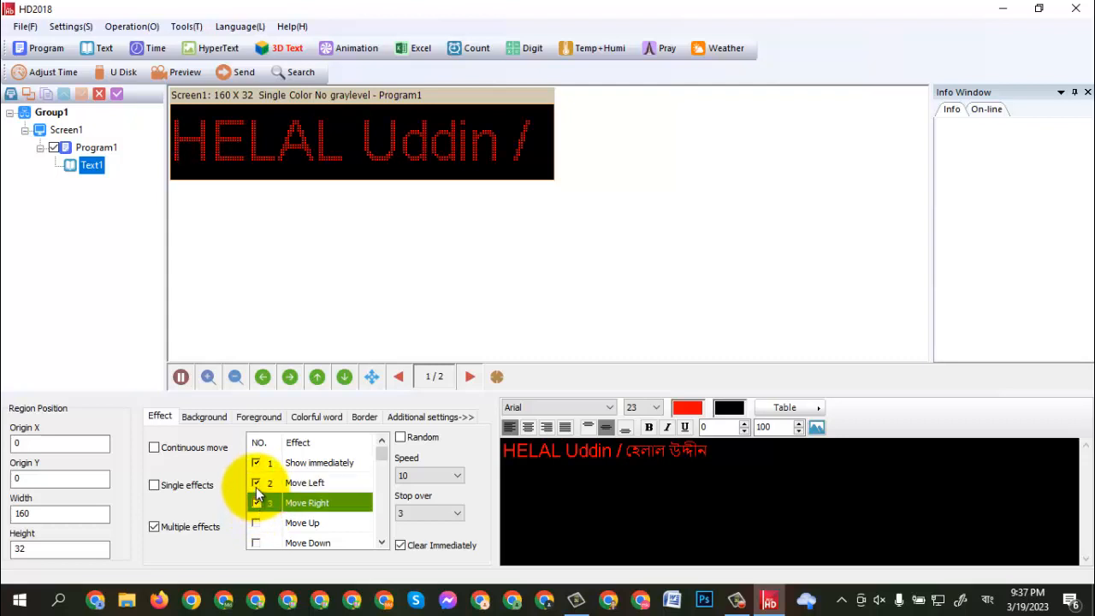
pyautogui.click(256, 482)
pyautogui.click(257, 462)
pyautogui.click(257, 501)
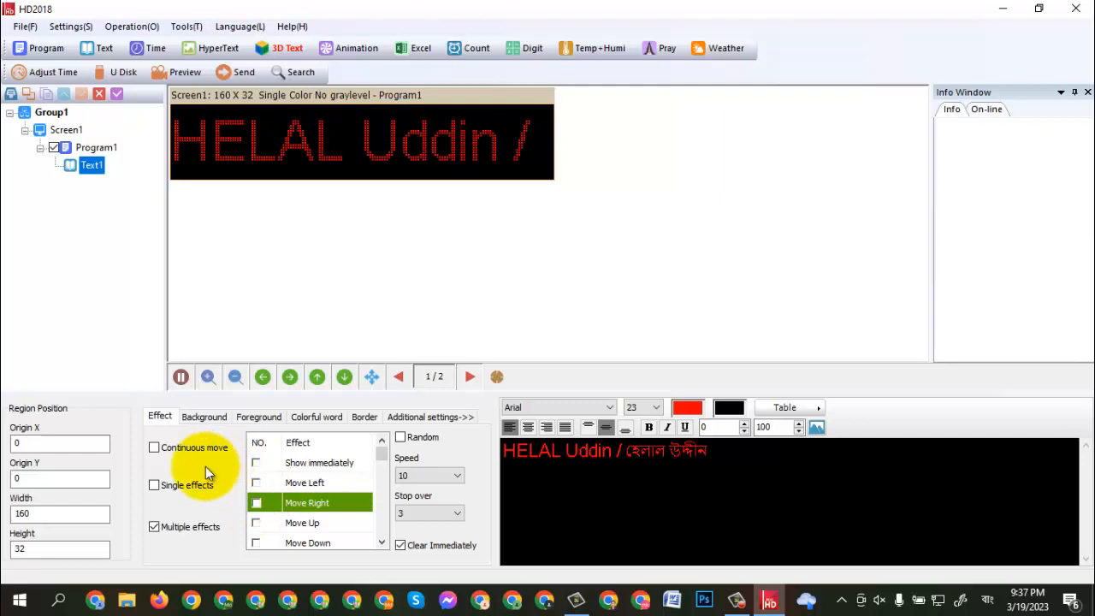
# - Set the text effect to Continuous move with Continuously Move Left
pyautogui.click(156, 450)
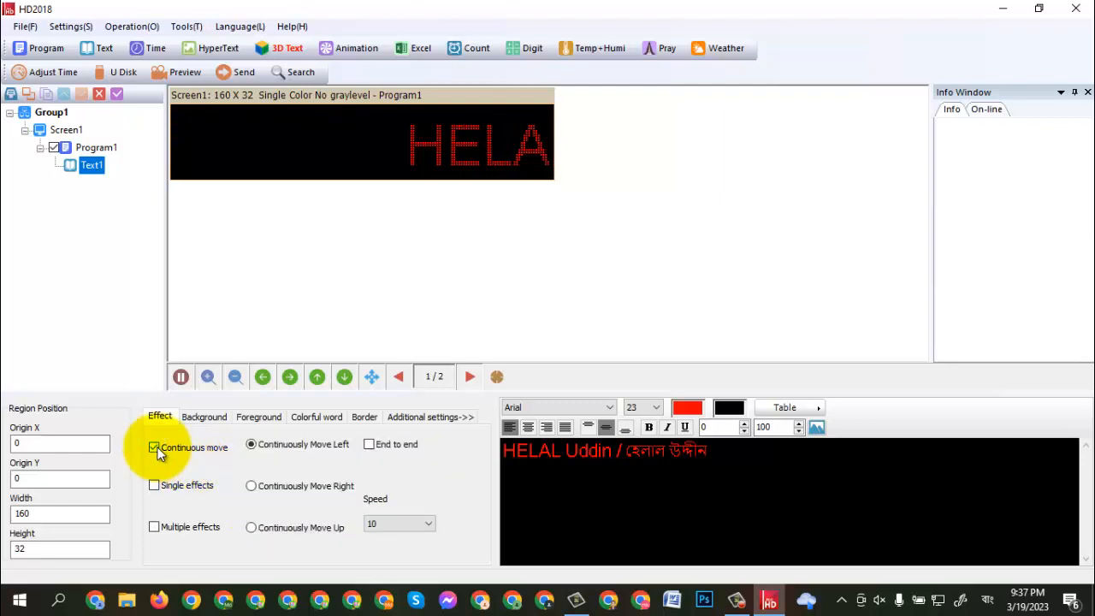
# - Enable the default background for the text with the Horizontally open from middle effect and the squares graph
pyautogui.click(199, 420)
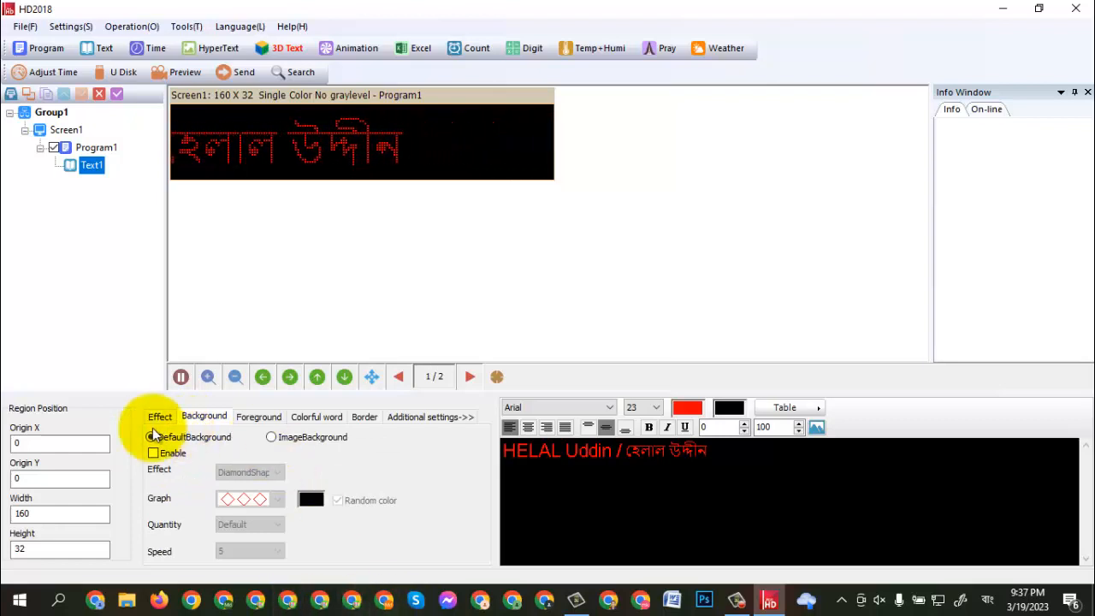
pyautogui.click(153, 454)
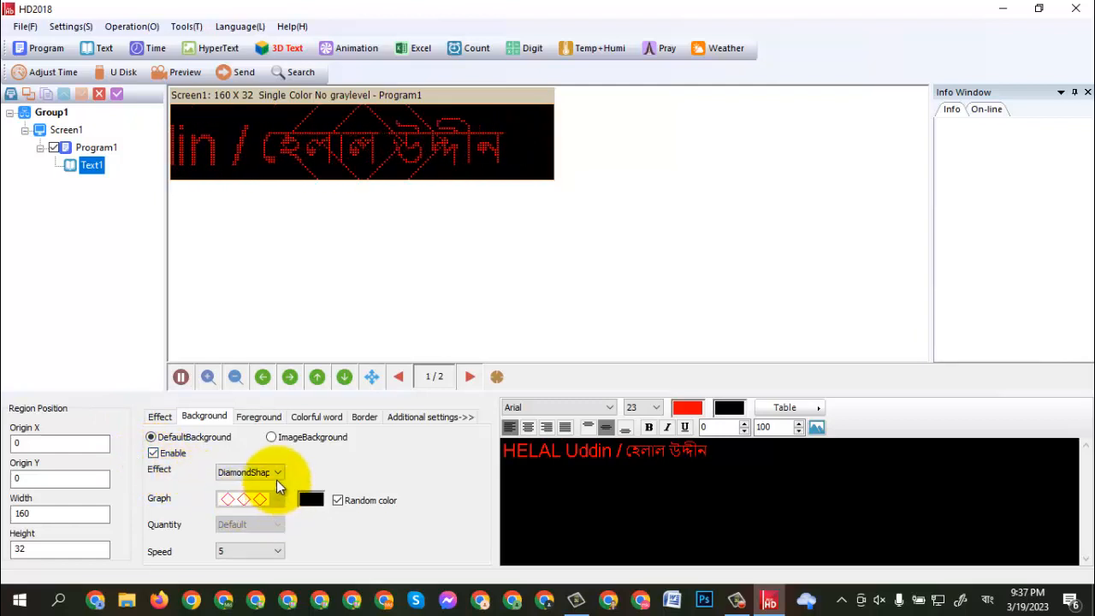
pyautogui.click(279, 473)
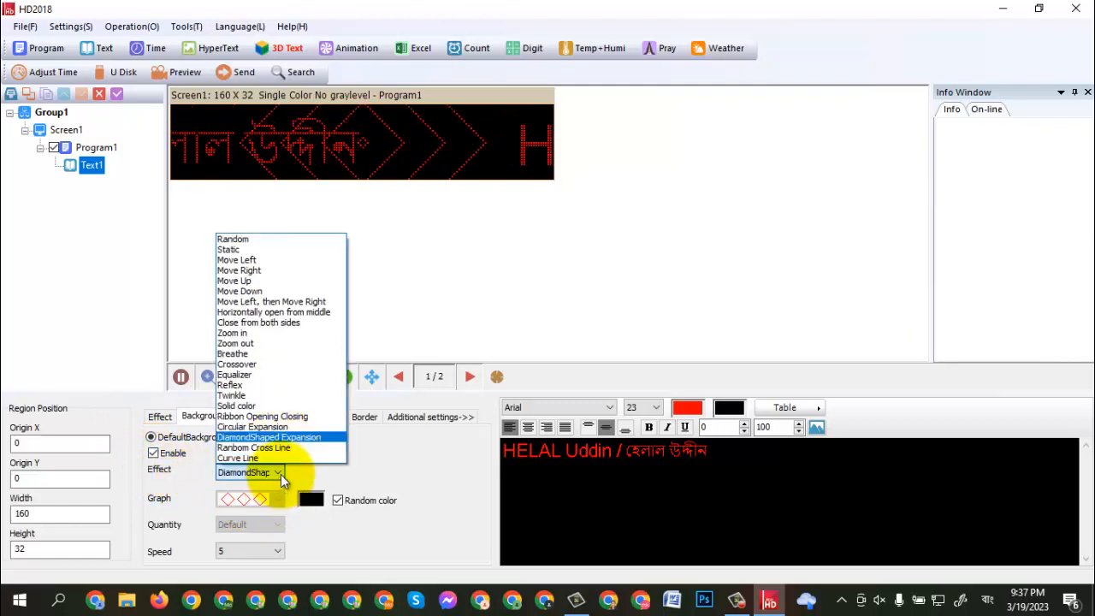
pyautogui.click(263, 312)
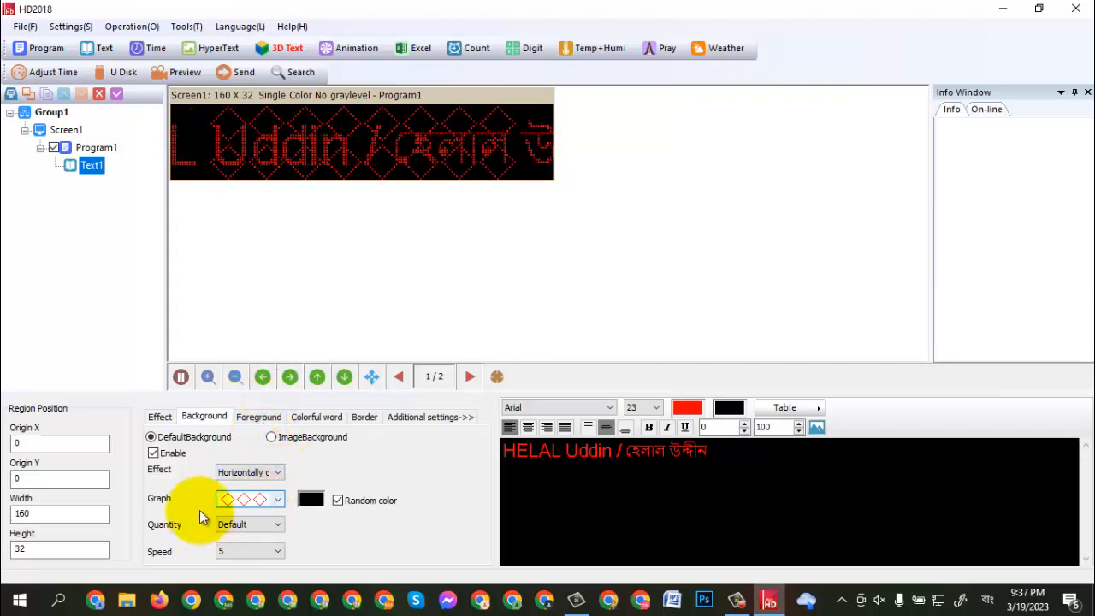
pyautogui.click(277, 476)
pyautogui.click(276, 474)
pyautogui.click(275, 500)
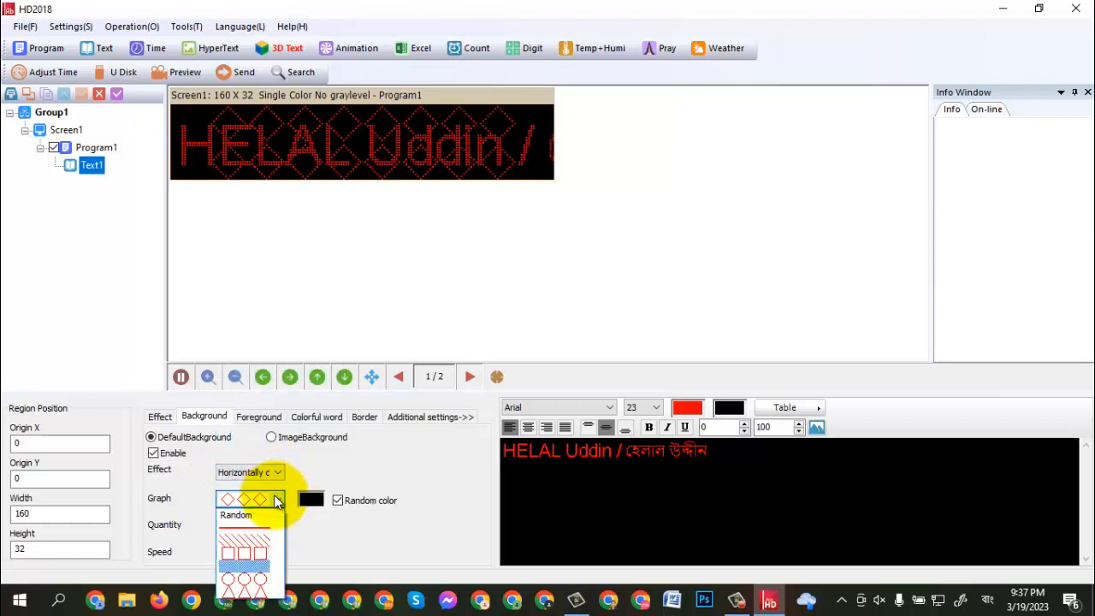
pyautogui.click(259, 555)
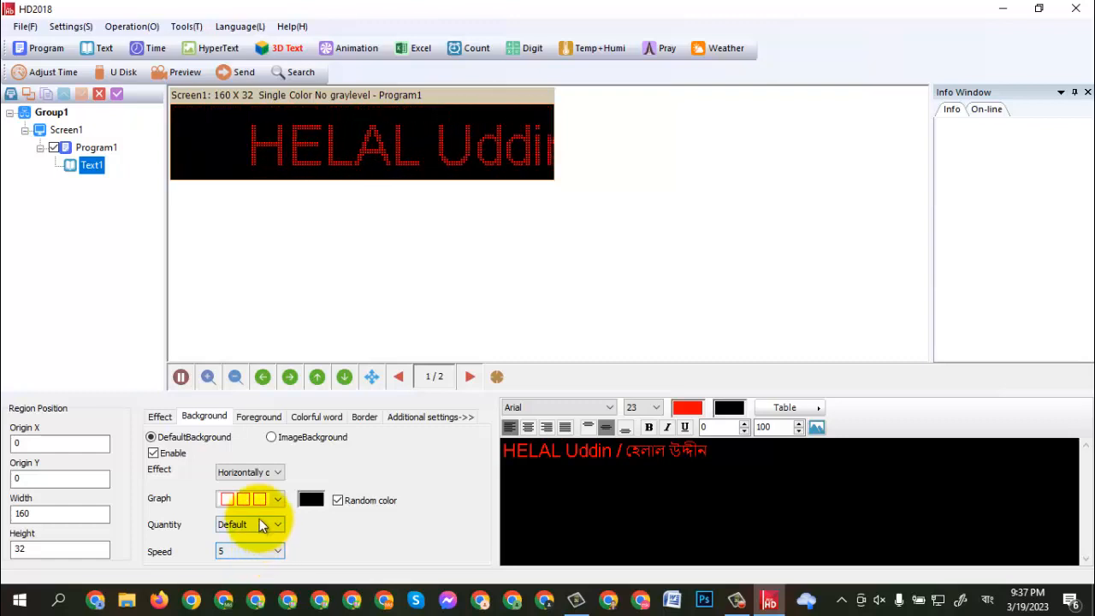
# - Switch the text region to an image background and choose the red starburst image
pyautogui.click(271, 437)
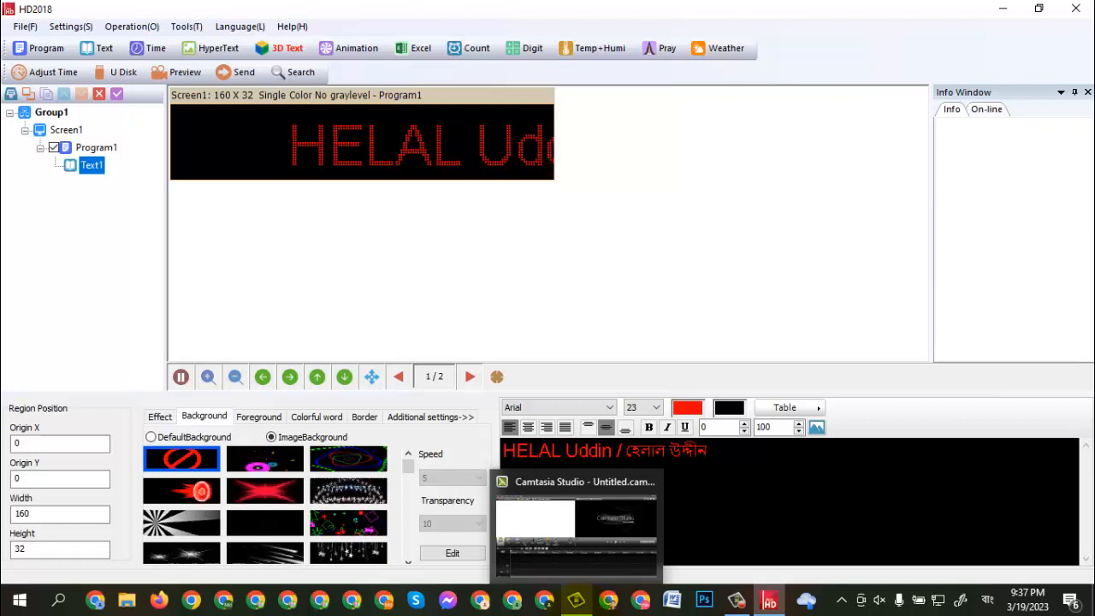
pyautogui.click(263, 492)
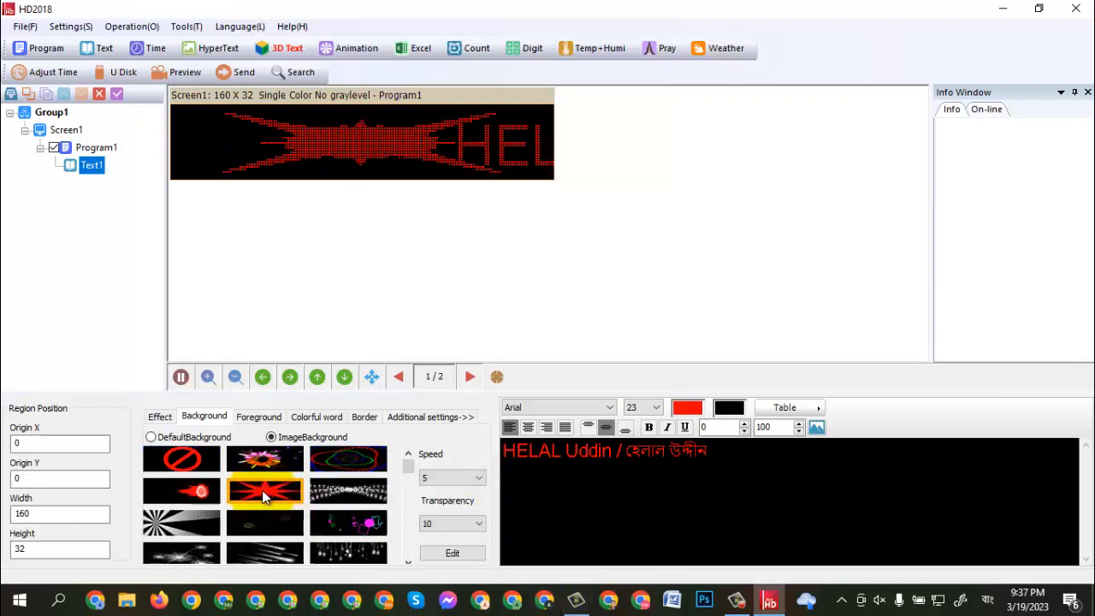
# - Change the text region's image background to the animated picture of colored concentric oval outlines
pyautogui.click(366, 461)
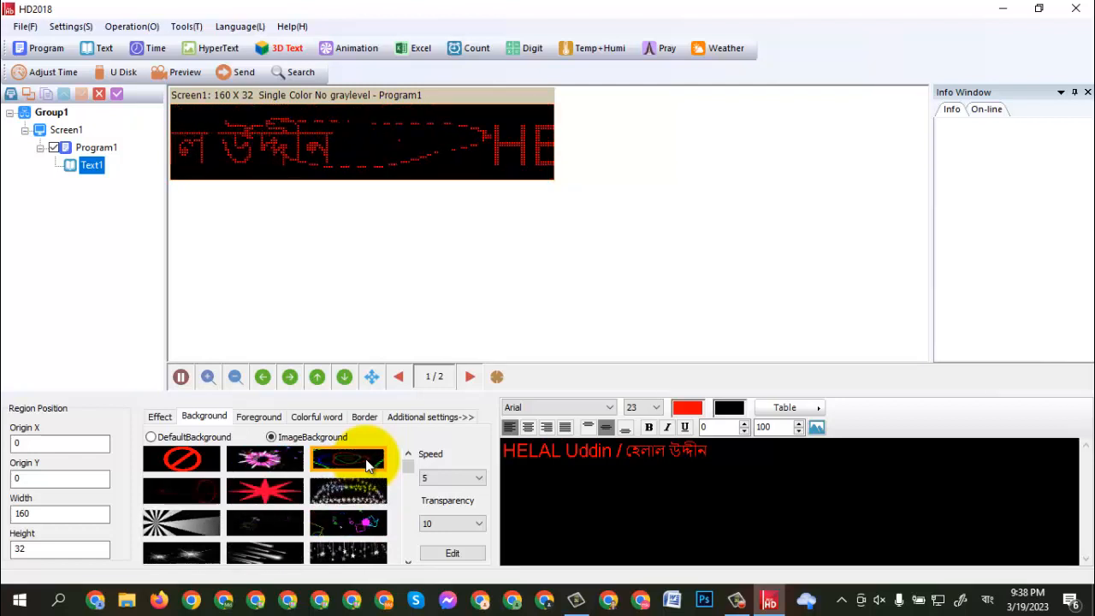
pyautogui.click(252, 419)
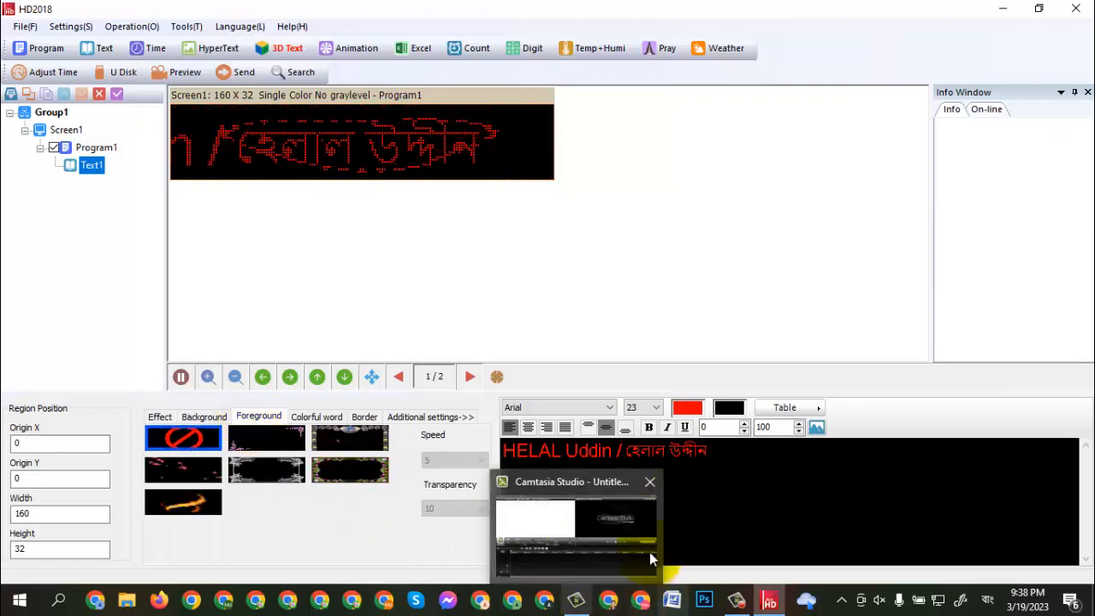
pyautogui.click(149, 419)
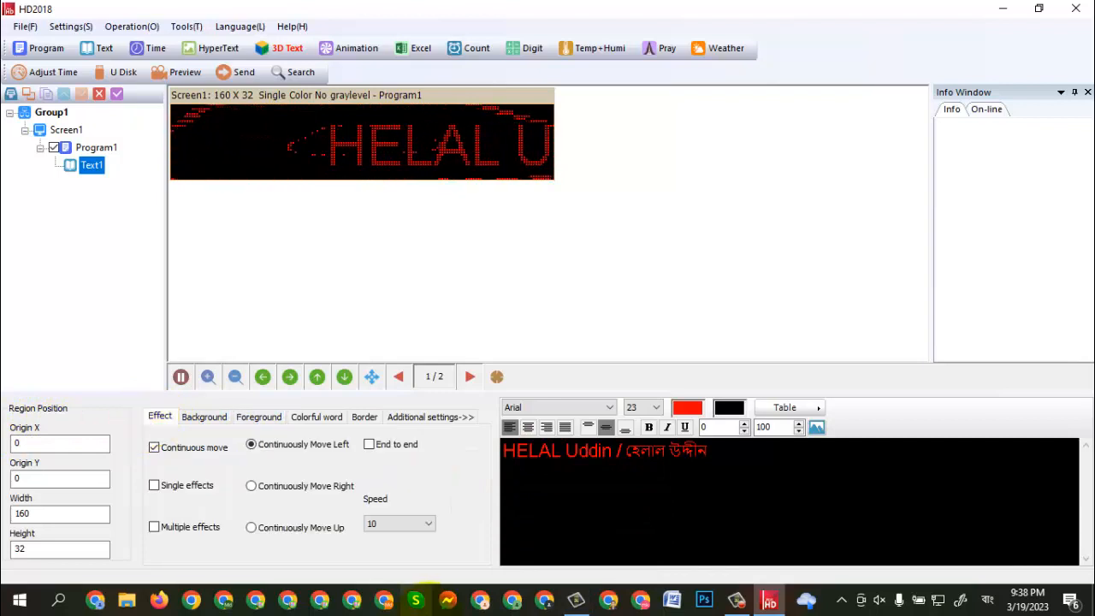
pyautogui.click(196, 421)
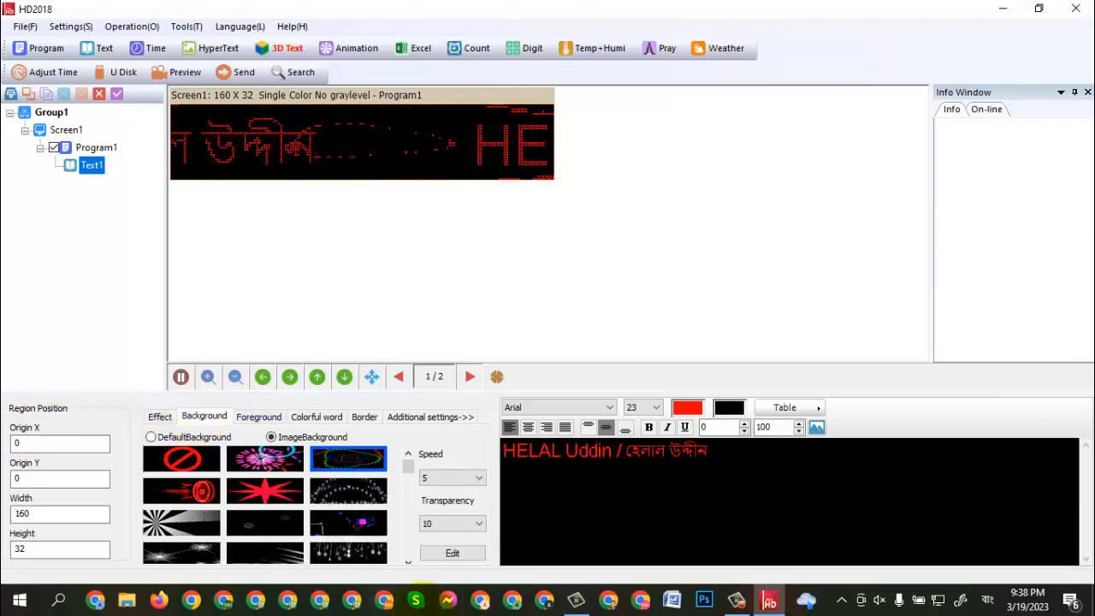
# - Enable a solid-color border around the text, try two width 1 line styles, and choose a dashed line of width 2
pyautogui.click(366, 418)
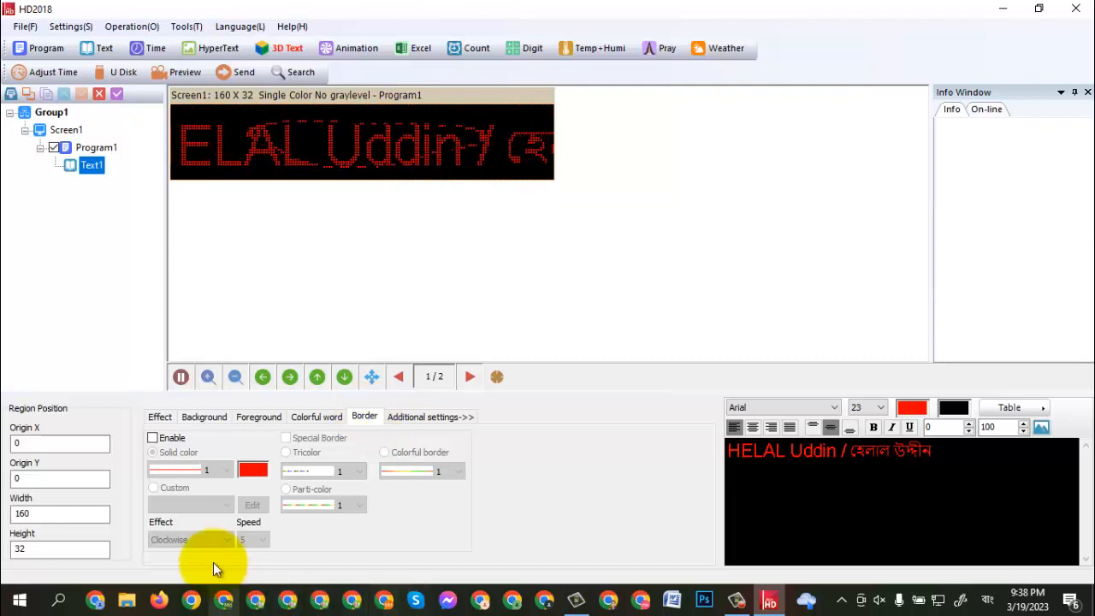
pyautogui.click(154, 441)
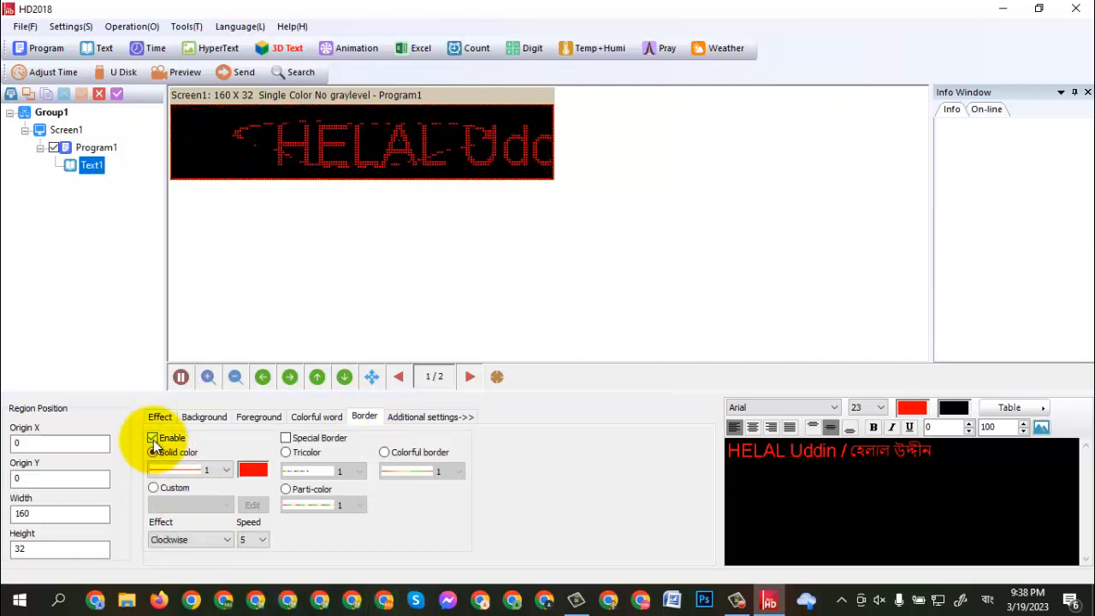
pyautogui.click(227, 470)
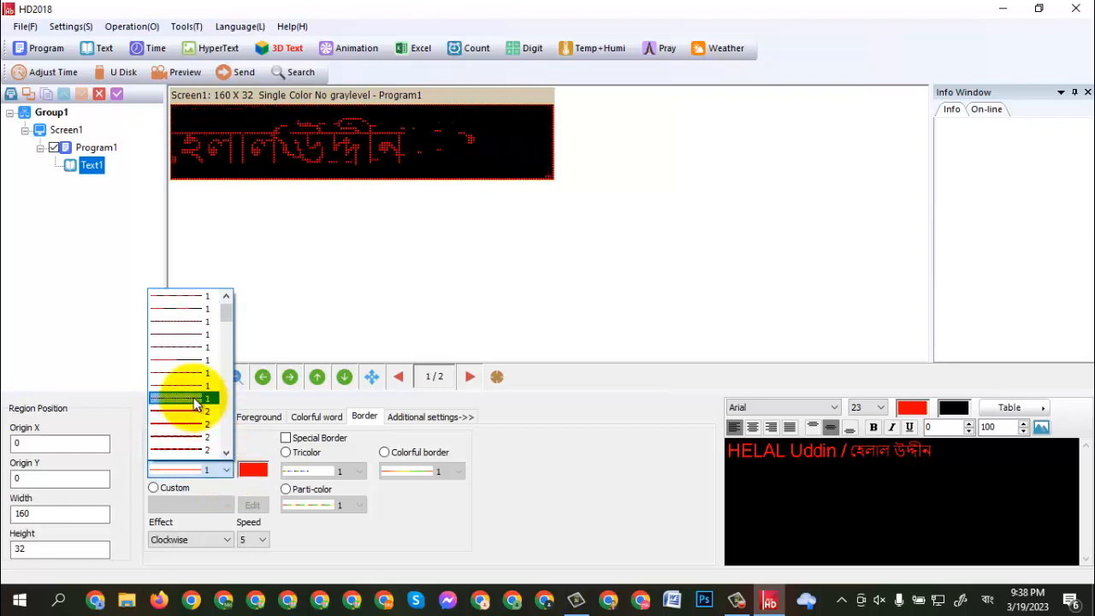
pyautogui.click(192, 358)
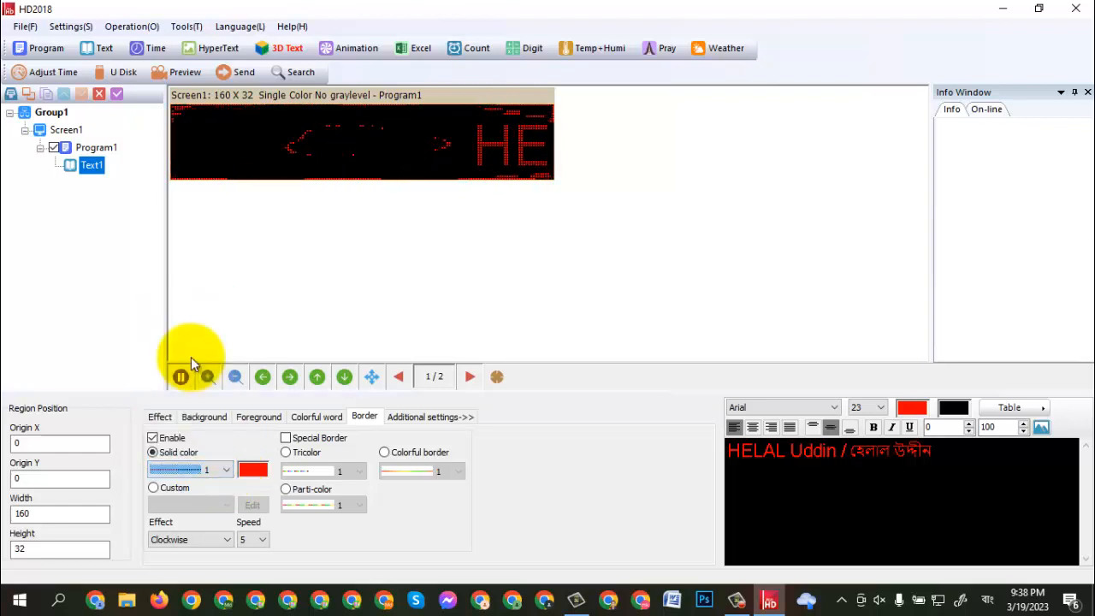
pyautogui.click(233, 472)
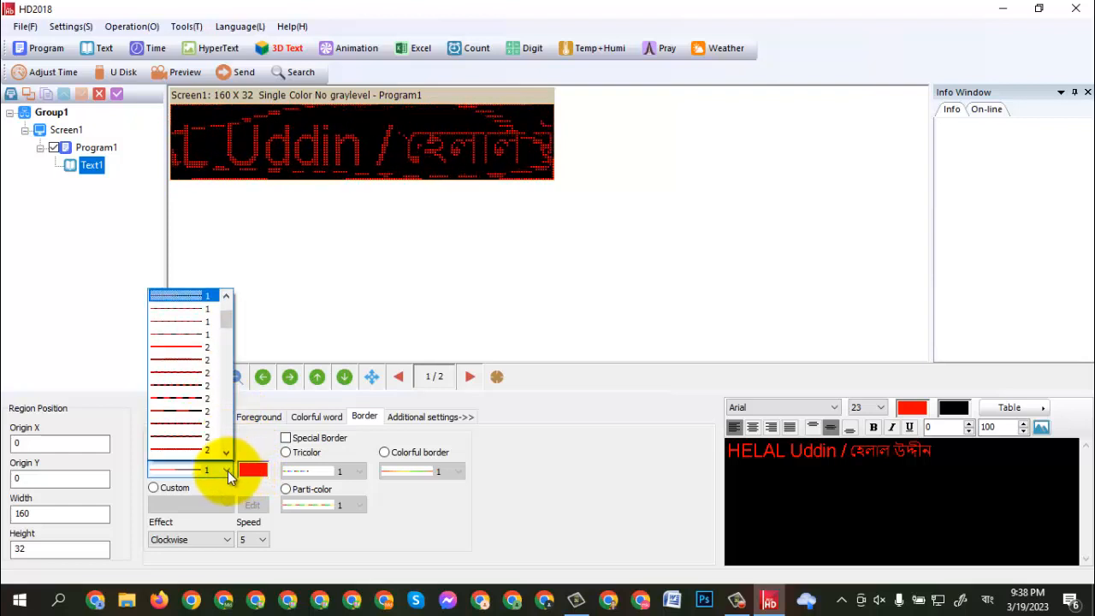
pyautogui.click(191, 296)
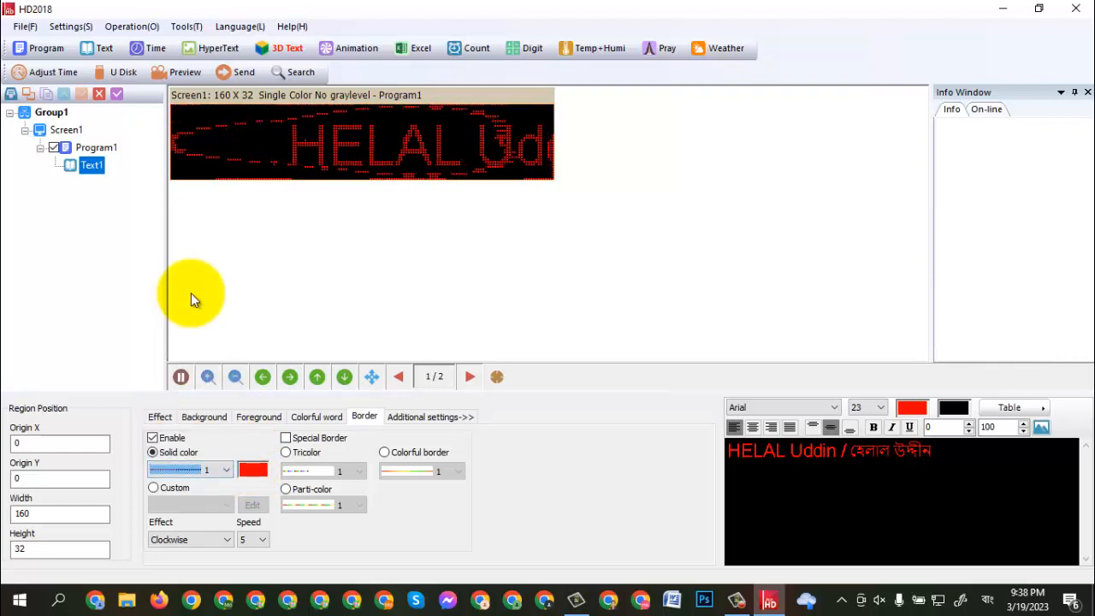
pyautogui.click(227, 471)
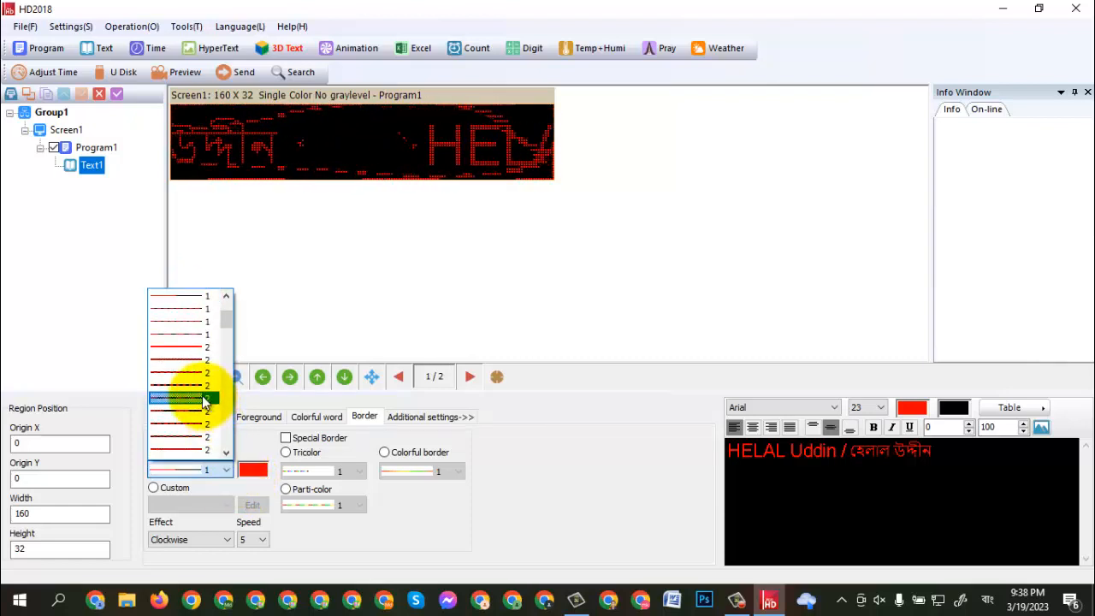
pyautogui.click(205, 398)
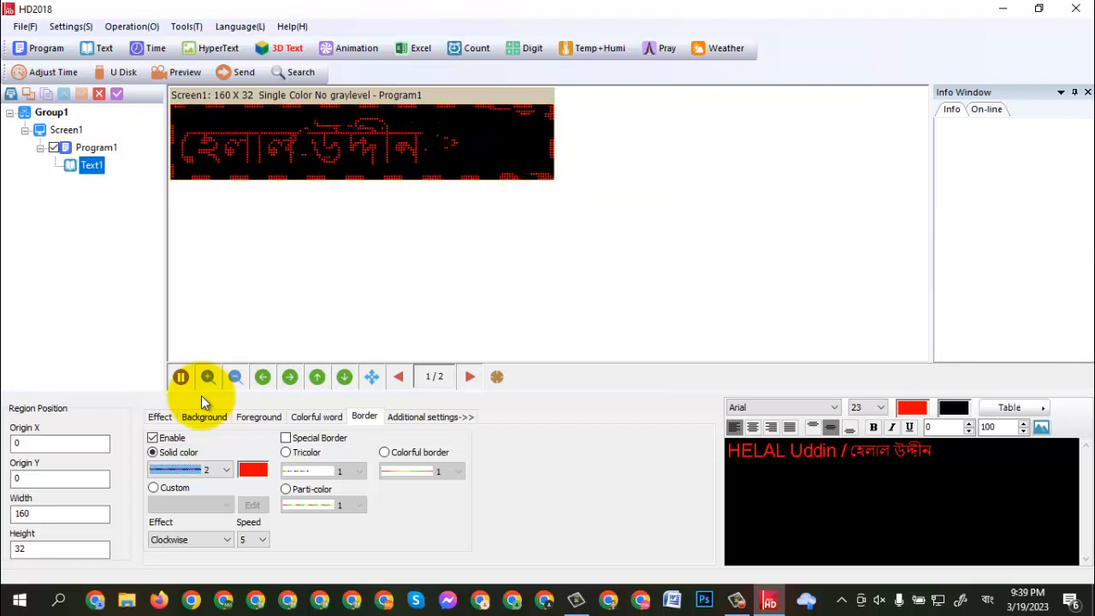
# - Center-align the whole English and Bengali name text
pyautogui.moveTo(933, 451); pyautogui.dragTo(726, 457)
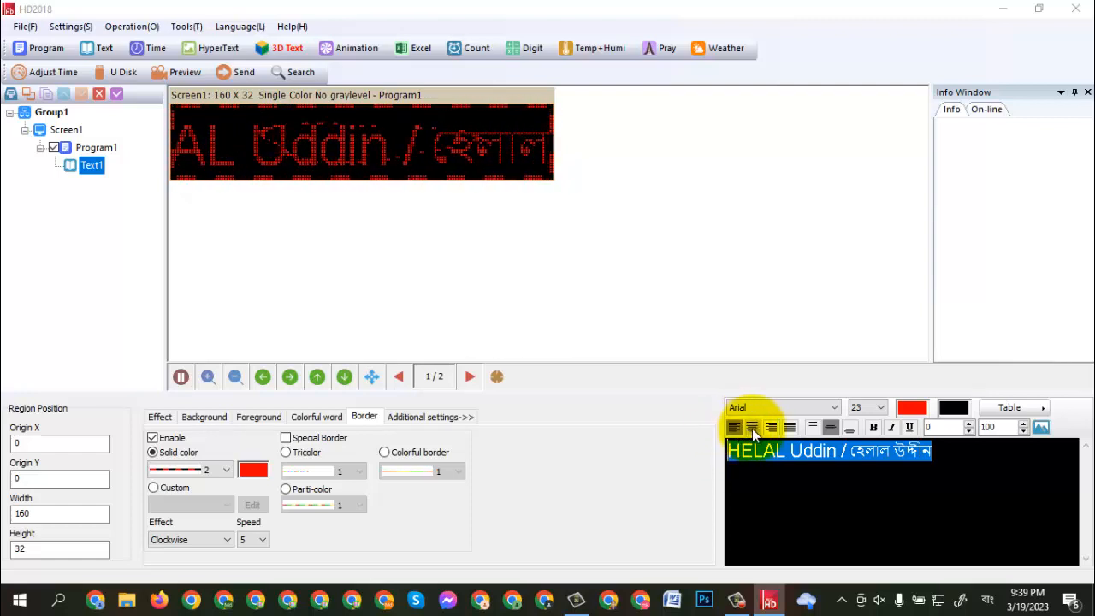
pyautogui.click(752, 429)
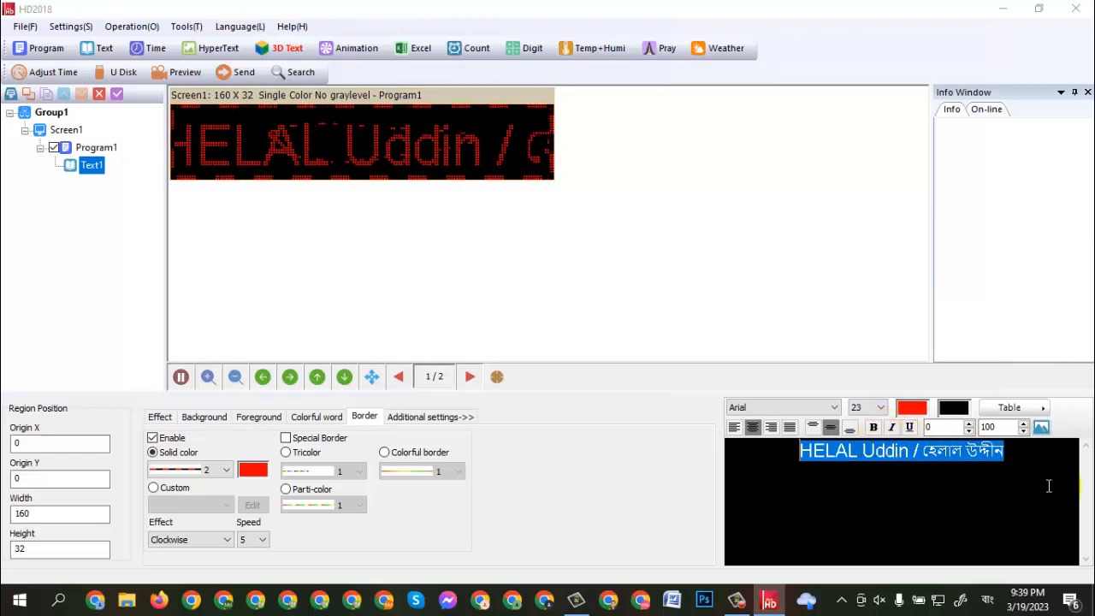
pyautogui.click(882, 408)
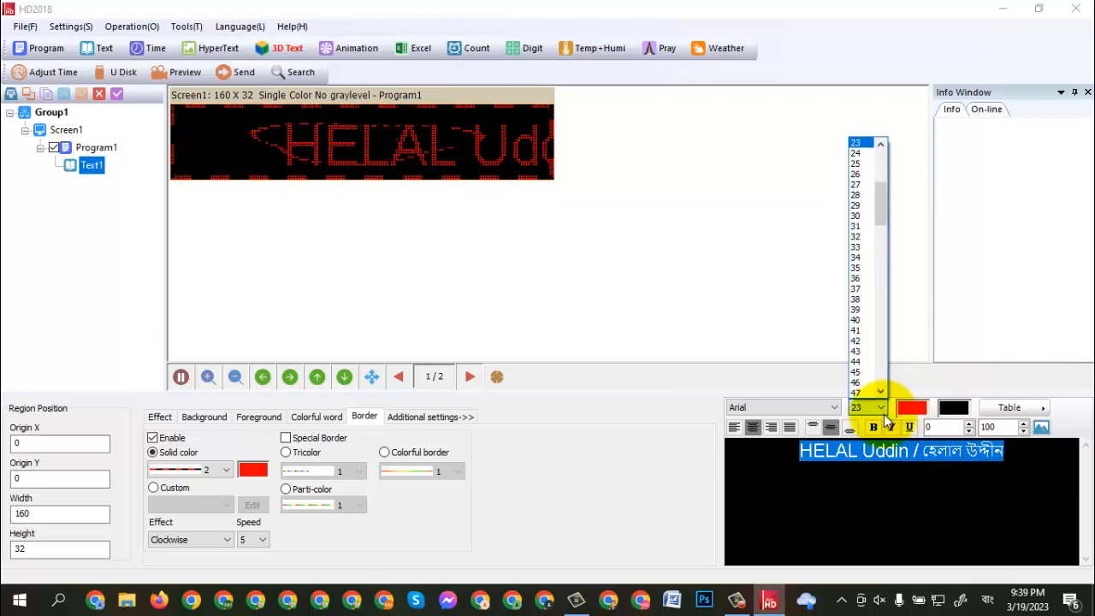
pyautogui.click(884, 415)
pyautogui.click(835, 409)
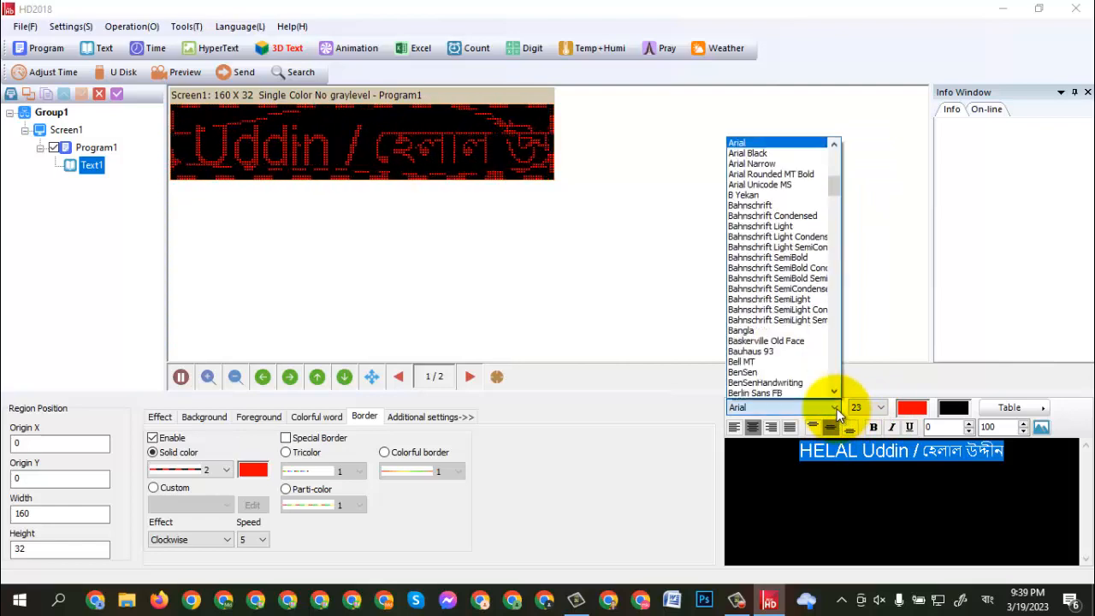
pyautogui.moveTo(835, 187); pyautogui.dragTo(831, 159)
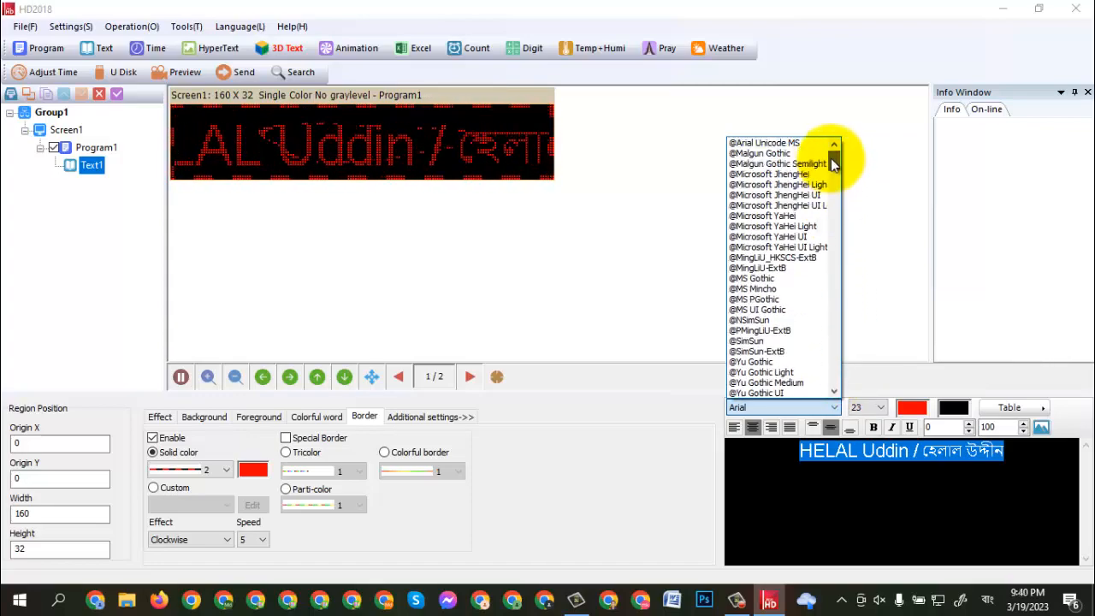
pyautogui.click(910, 490)
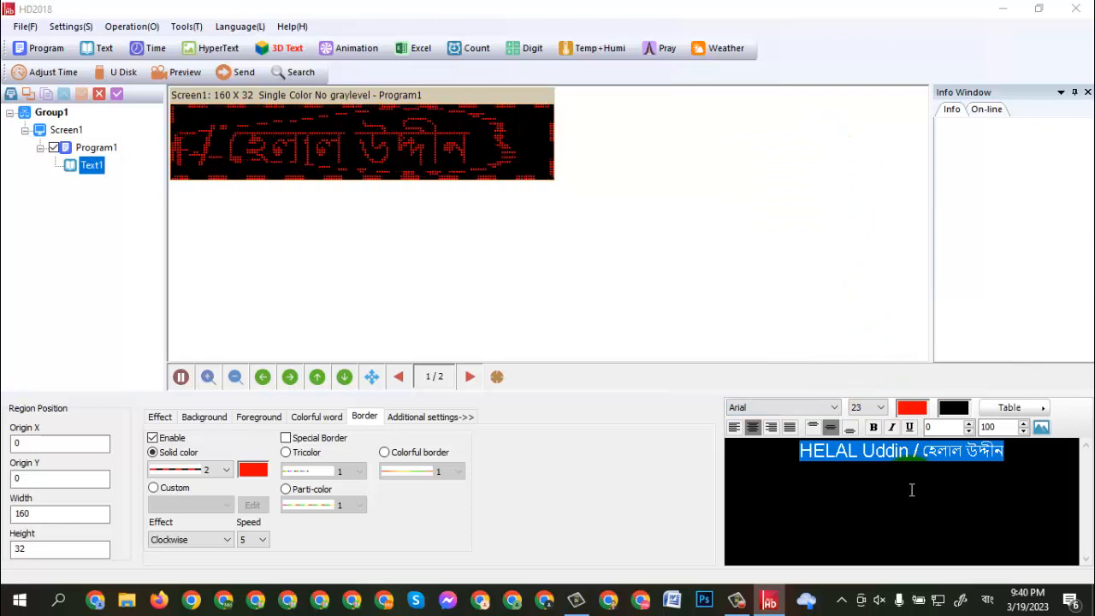
pyautogui.click(995, 483)
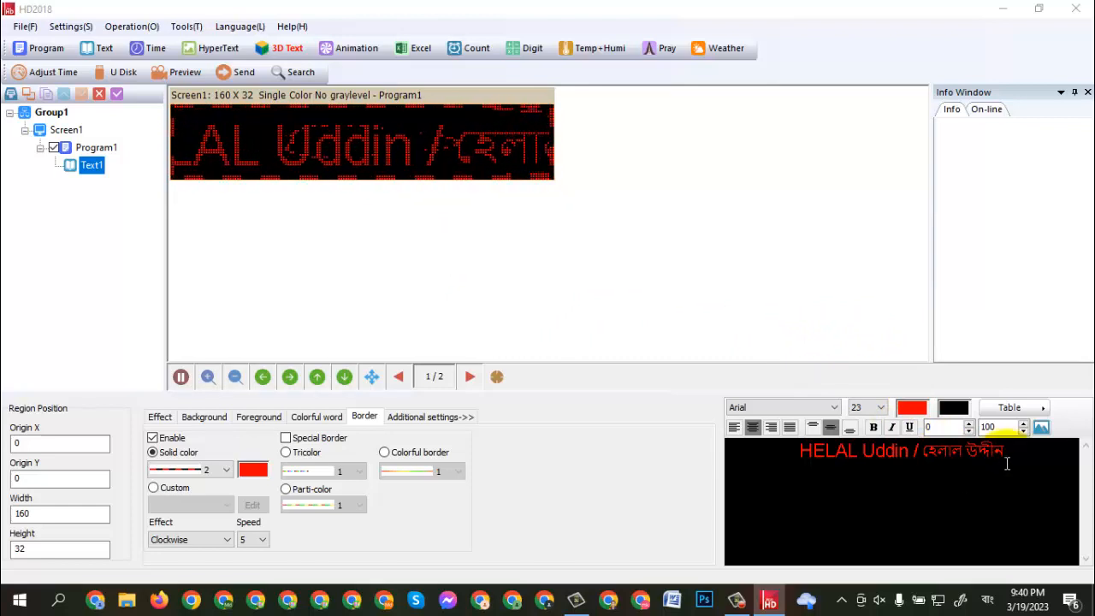
# - Remove the Bengali name and the slash separator from the first program's text, leaving only the English name
pyautogui.moveTo(1003, 451); pyautogui.dragTo(920, 462)
pyautogui.hotkey('ctrl', 'c')
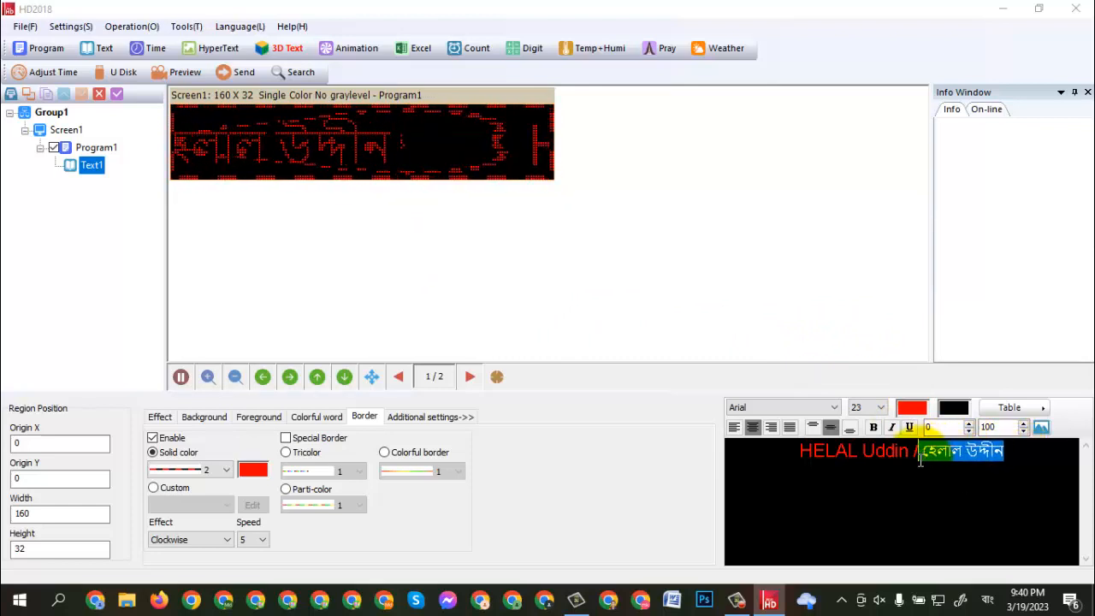
pyautogui.press('BackSpace')
pyautogui.press('BackSpace')
pyautogui.press('BackSpace')
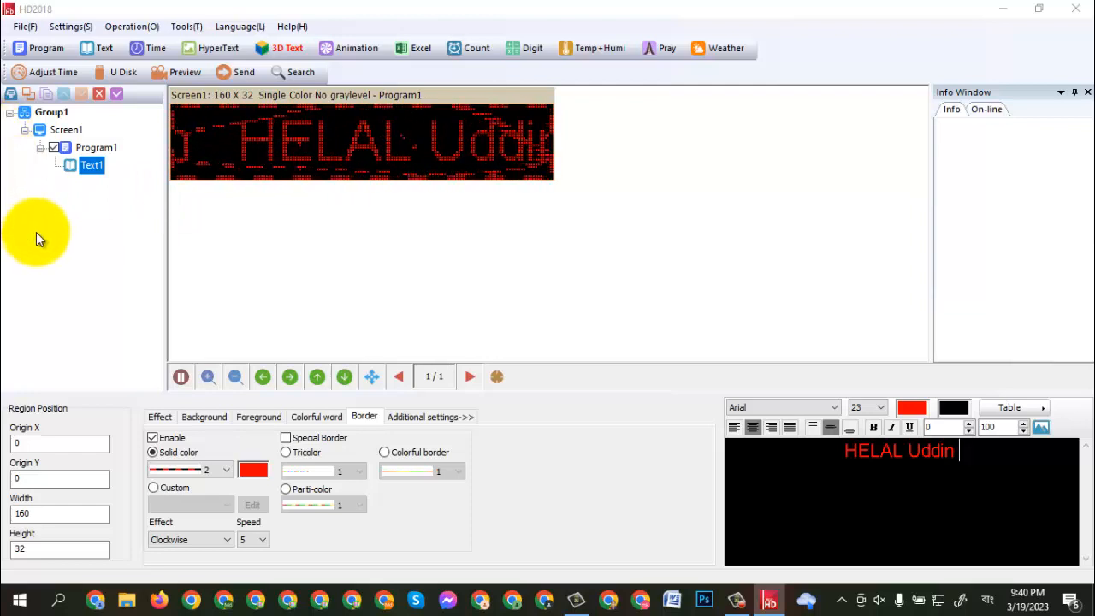
# - Add a second program with a 160 by 31 text region containing the pasted Bengali name
pyautogui.click(42, 49)
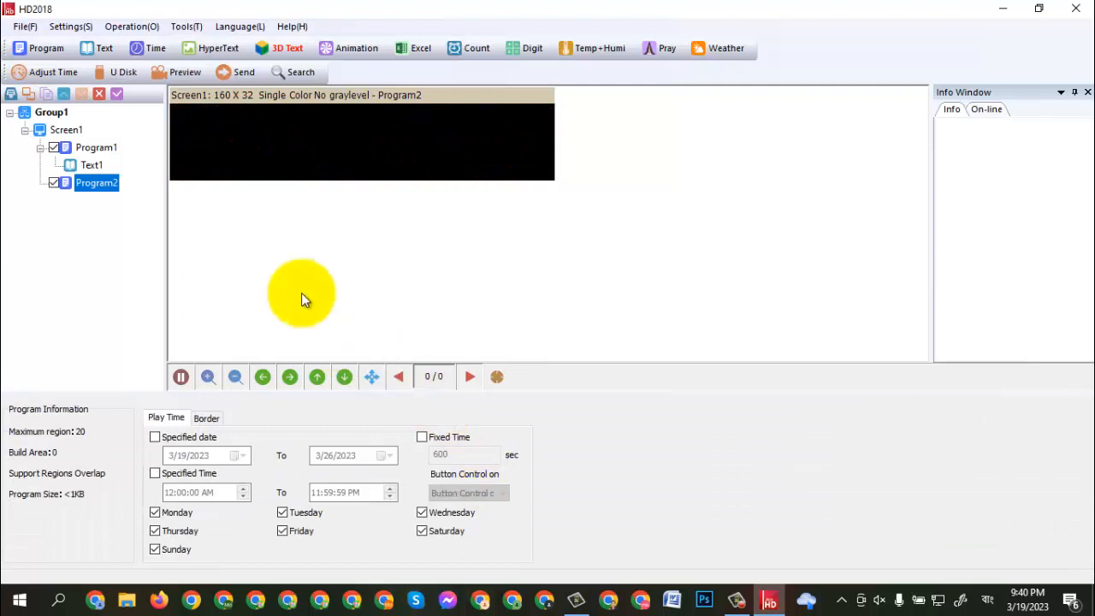
pyautogui.click(104, 51)
pyautogui.click(810, 463)
pyautogui.hotkey('ctrl', 'v')
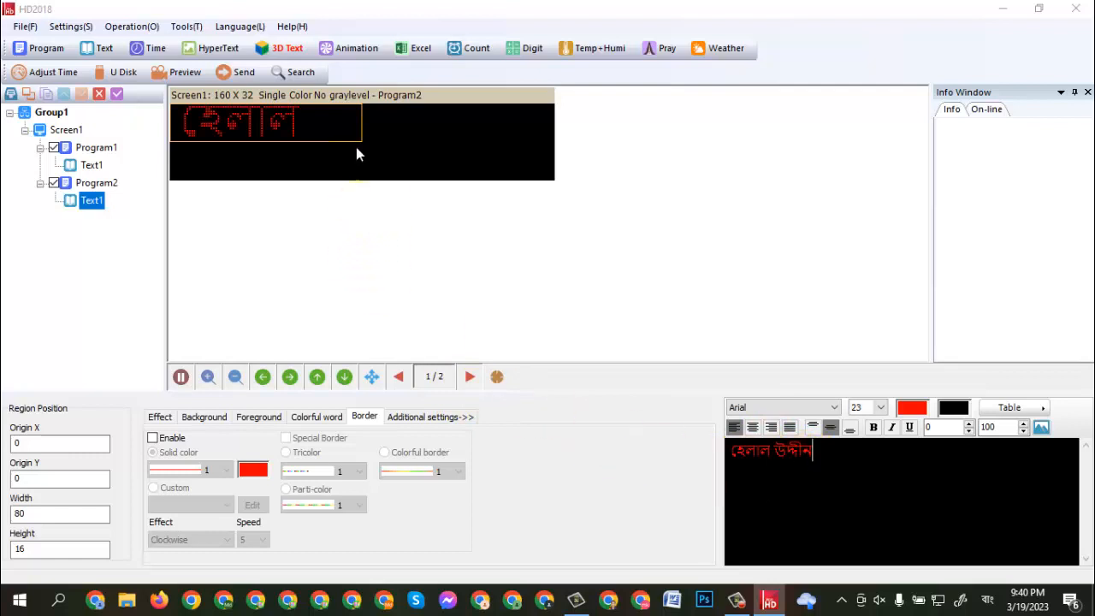
pyautogui.moveTo(366, 120); pyautogui.dragTo(556, 150)
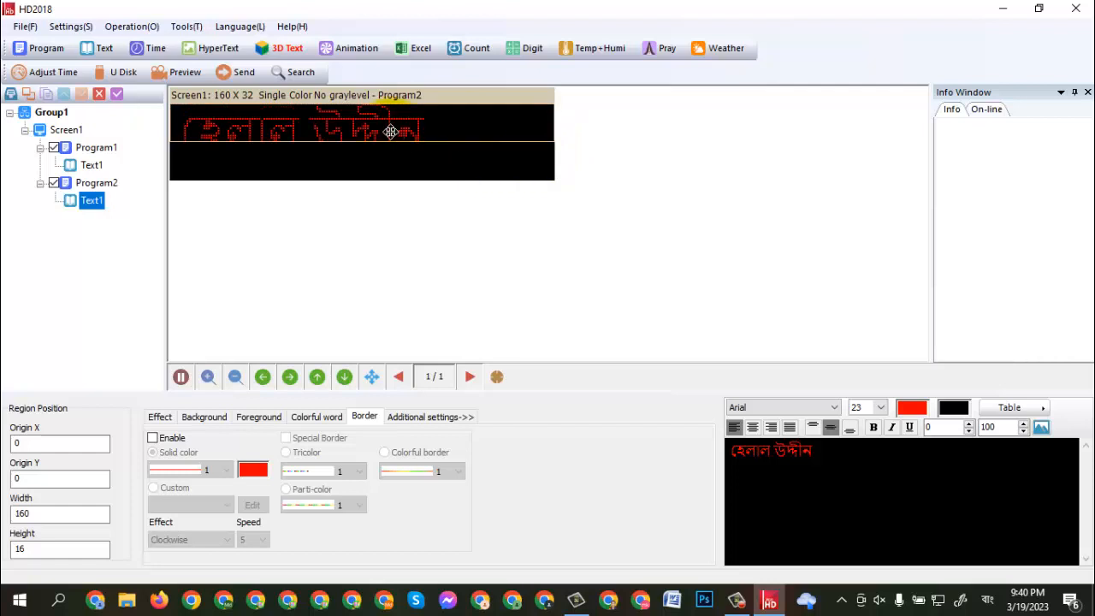
pyautogui.moveTo(387, 143); pyautogui.dragTo(399, 181)
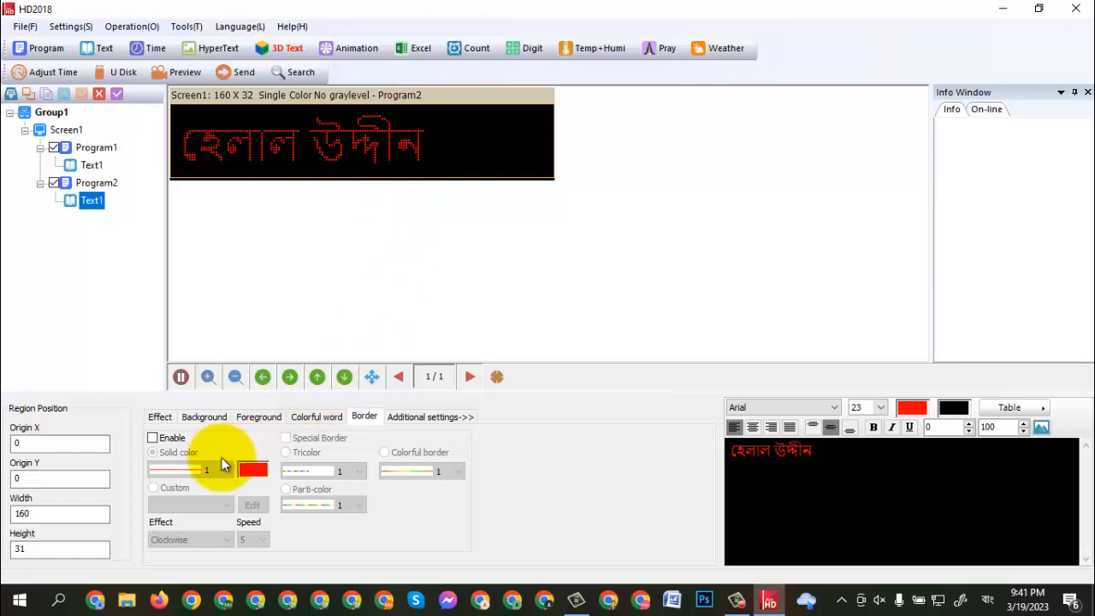
# - Set the second program's text effect to Continuous move with a speed of 50
pyautogui.click(160, 420)
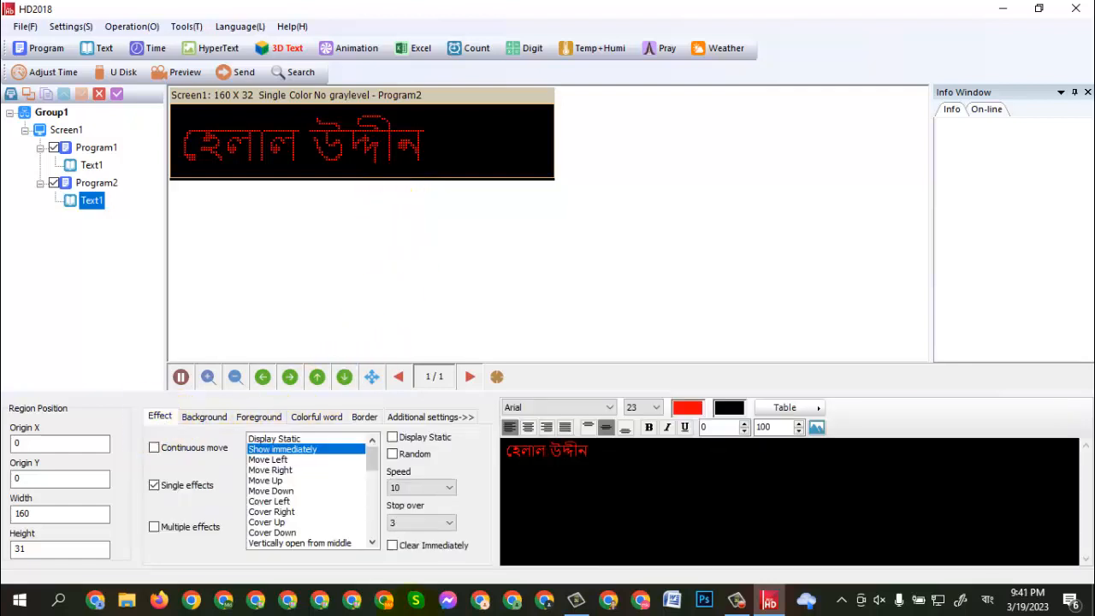
pyautogui.click(156, 449)
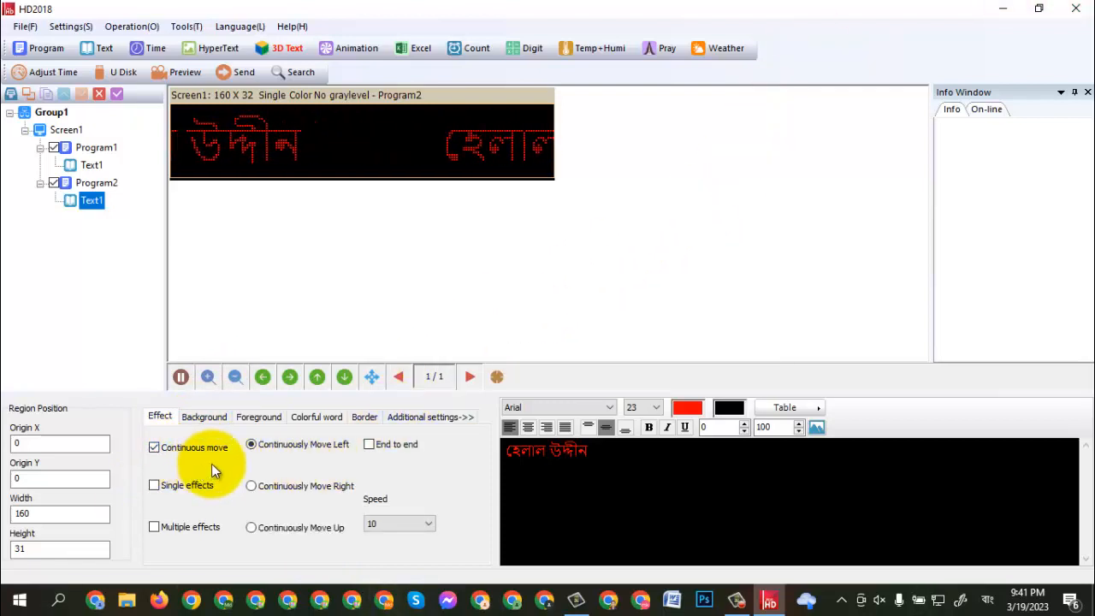
pyautogui.click(429, 523)
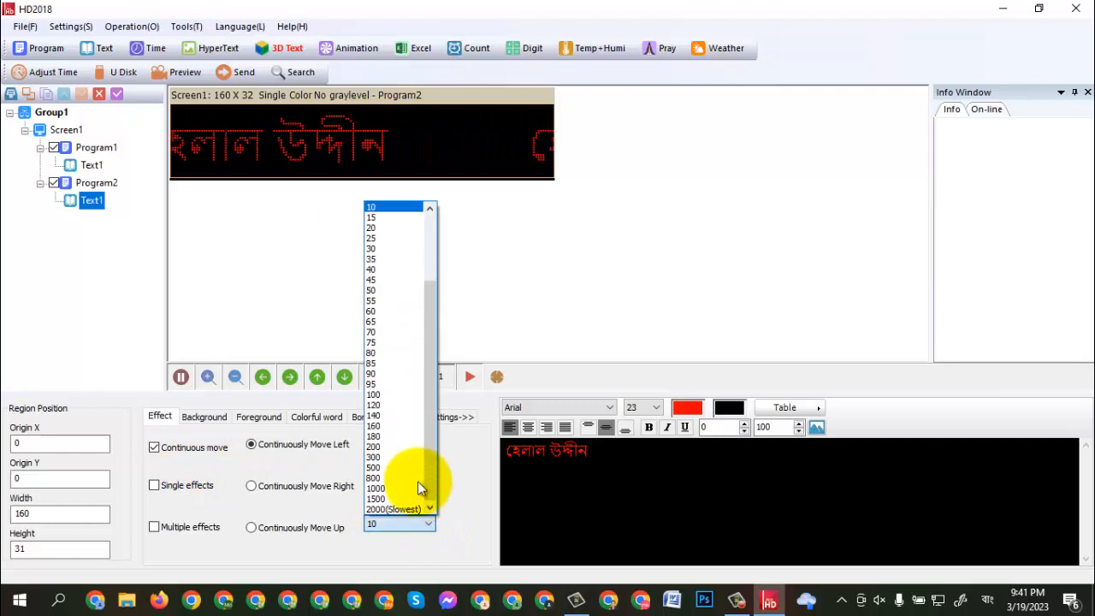
pyautogui.click(382, 291)
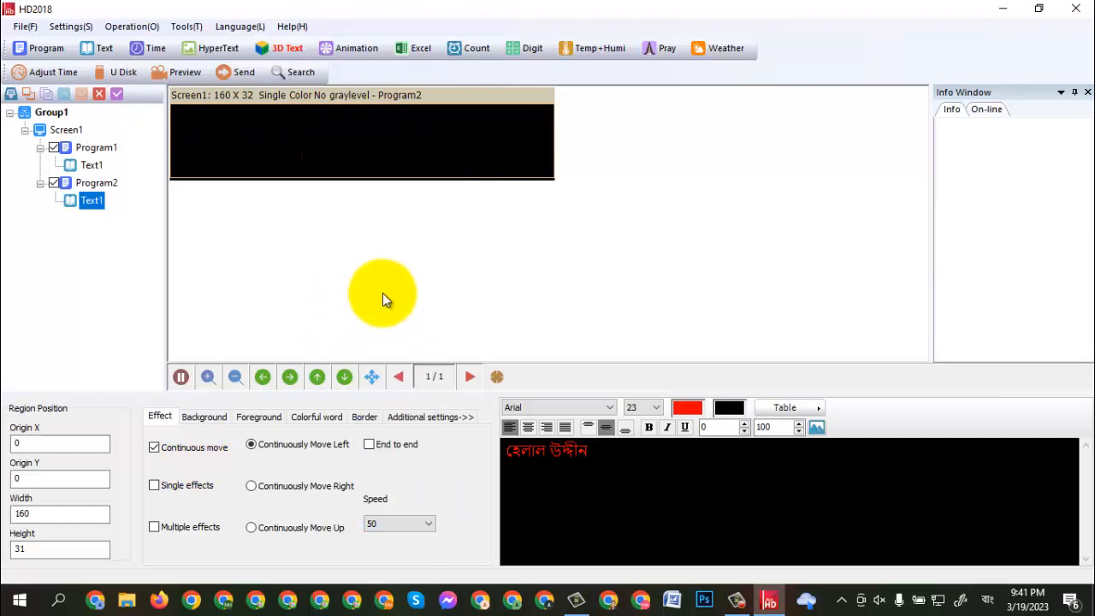
# - Enable the default background with the diamond-shape effect for the second program's text
pyautogui.click(243, 418)
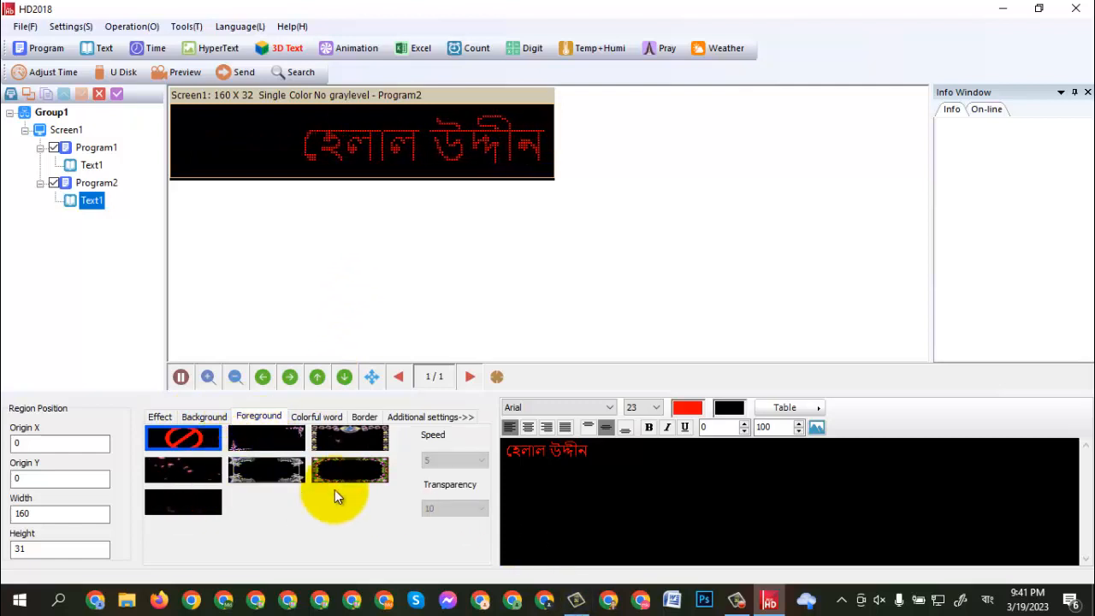
pyautogui.click(203, 417)
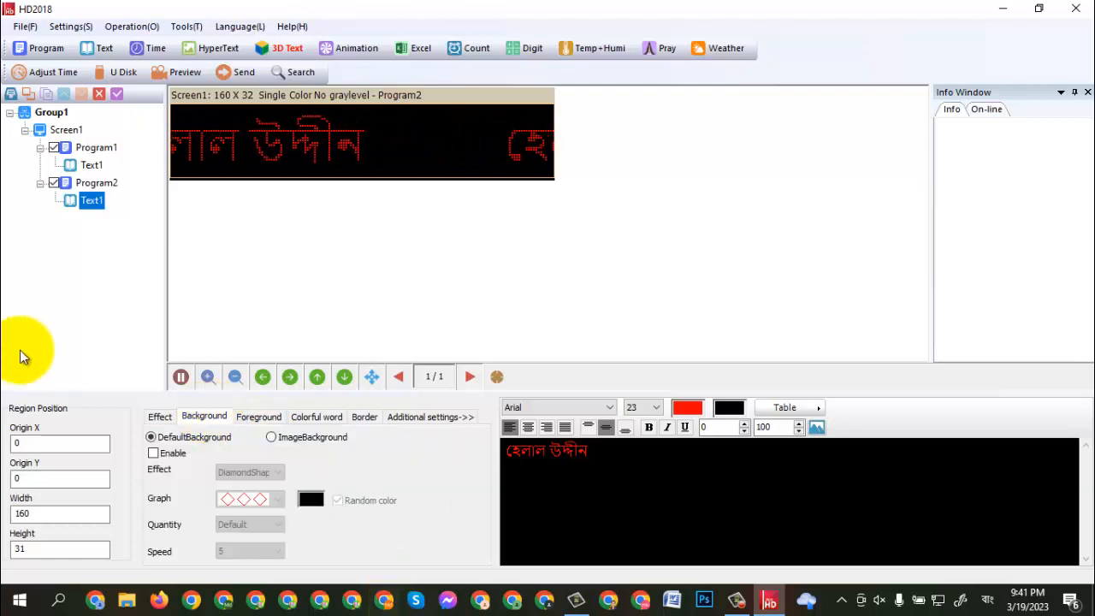
pyautogui.click(153, 454)
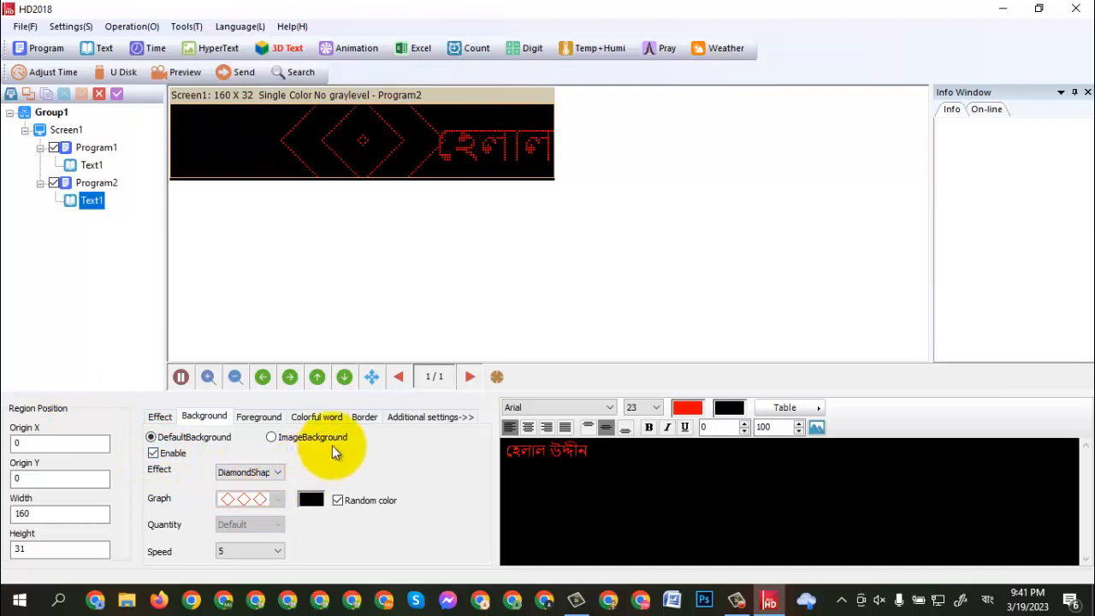
# - Enable a solid-color border around the second program's text and choose a line style of width 3
pyautogui.click(357, 412)
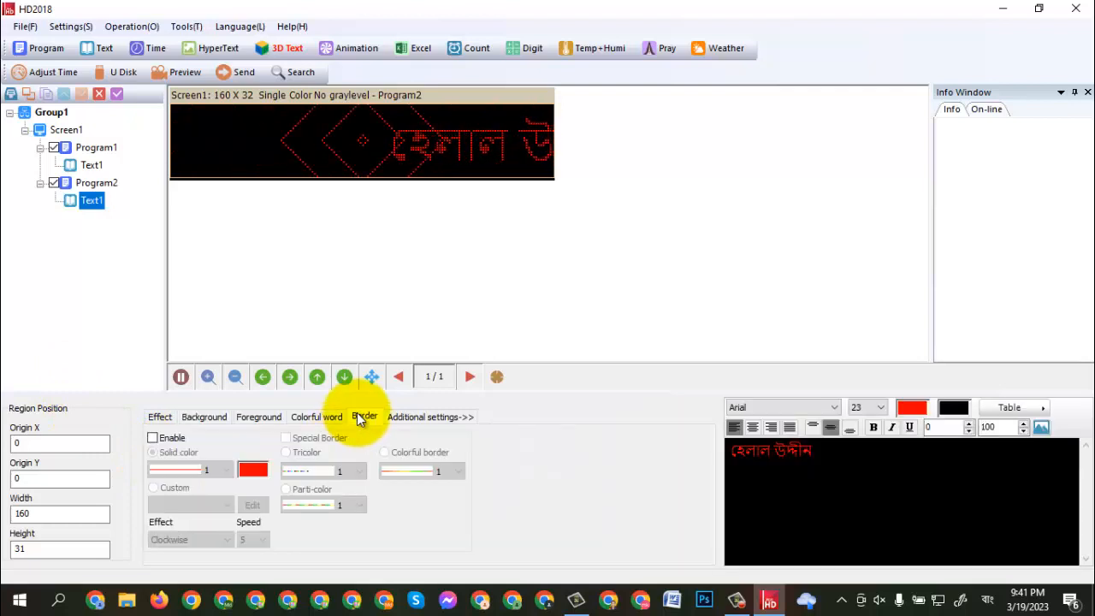
pyautogui.click(153, 439)
pyautogui.click(231, 470)
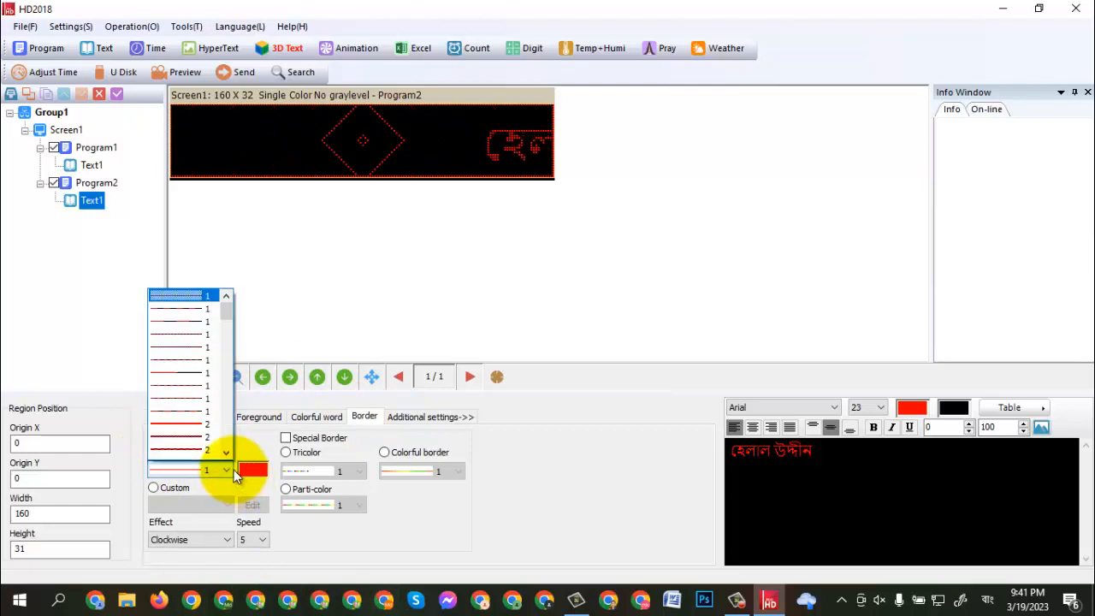
pyautogui.scroll(-5, 188, 446)
pyautogui.scroll(5, 182, 441)
pyautogui.scroll(-3, 179, 440)
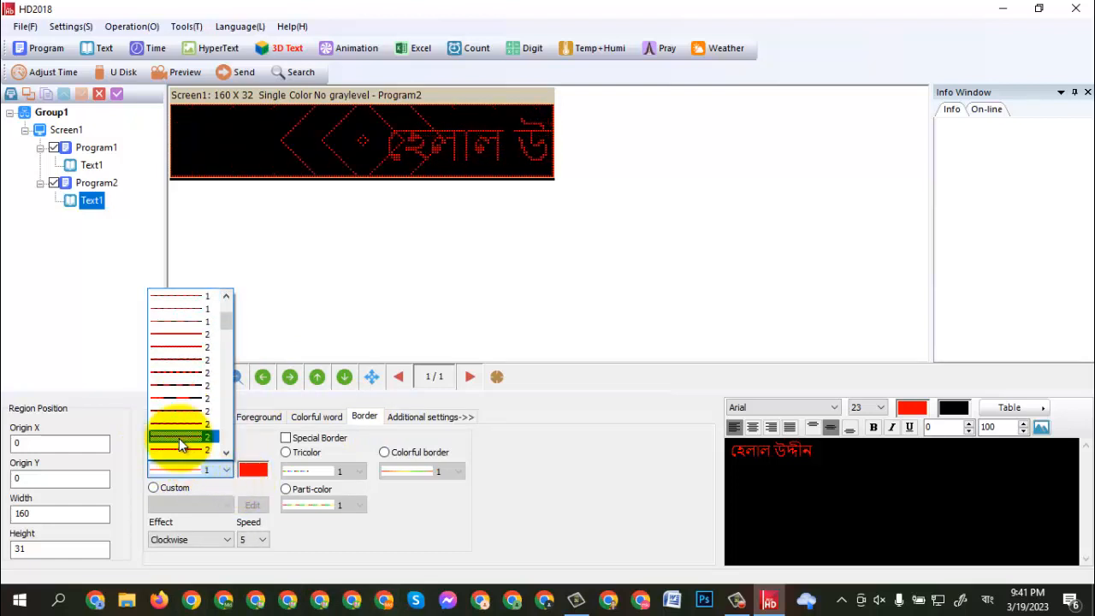
pyautogui.scroll(-2, 178, 439)
pyautogui.click(173, 408)
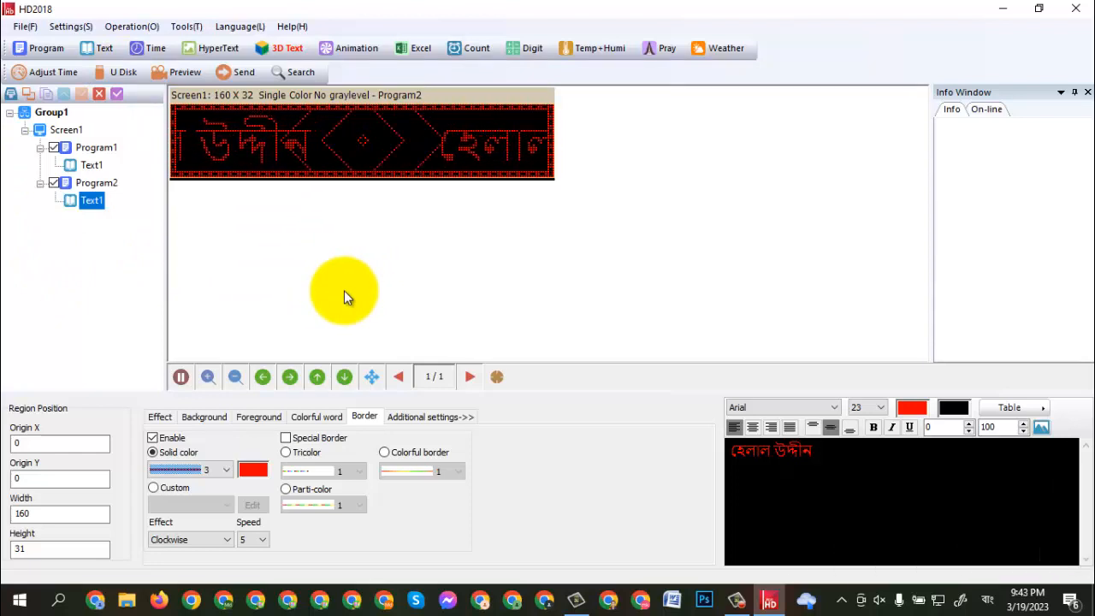
# - Open the U disk export settings for the screen
pyautogui.click(121, 74)
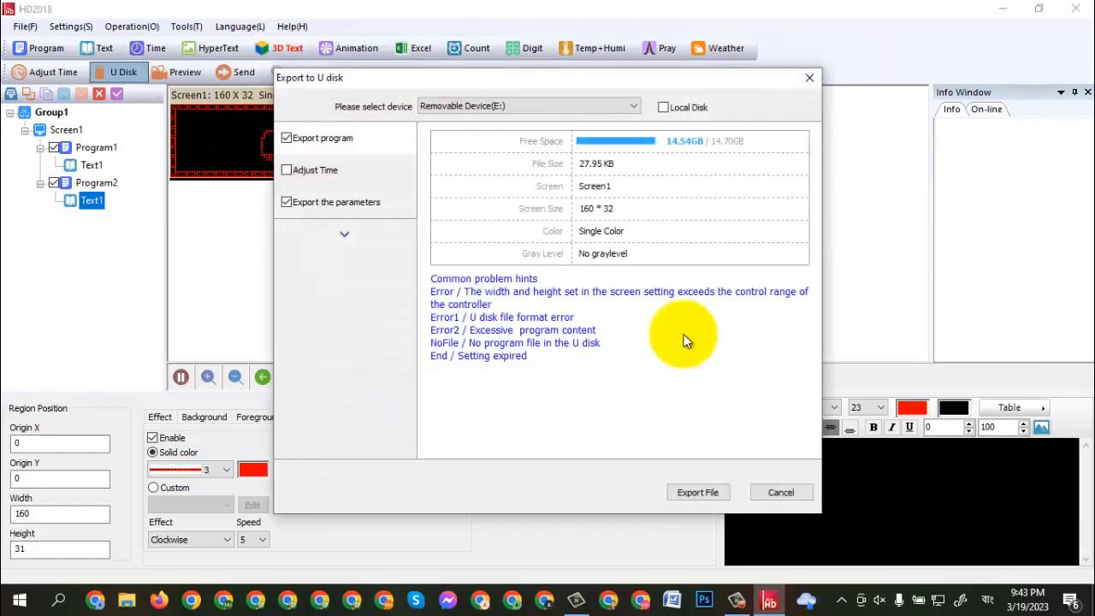